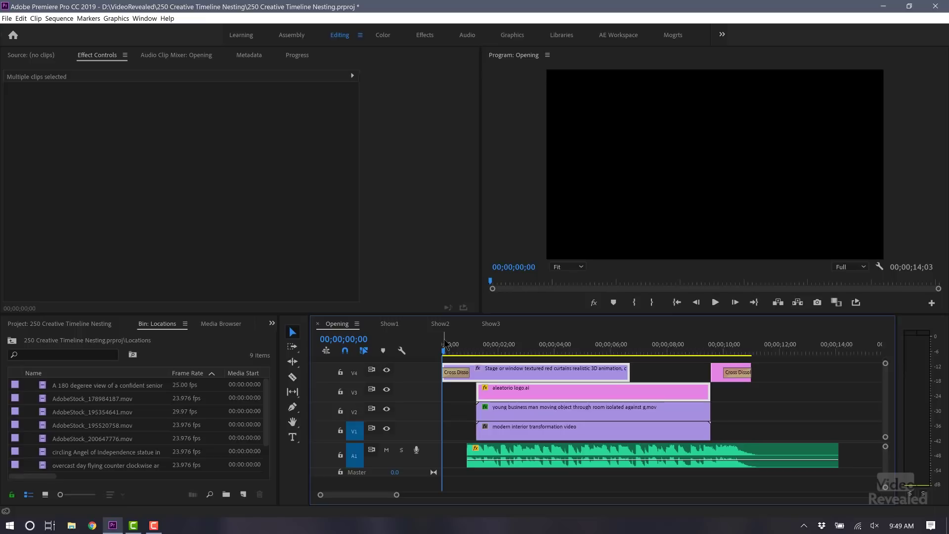
Play the Opening sequence from the start and scrub through the curtain reveal to about 00;00;04;14
{"action": "key", "text": "space"}
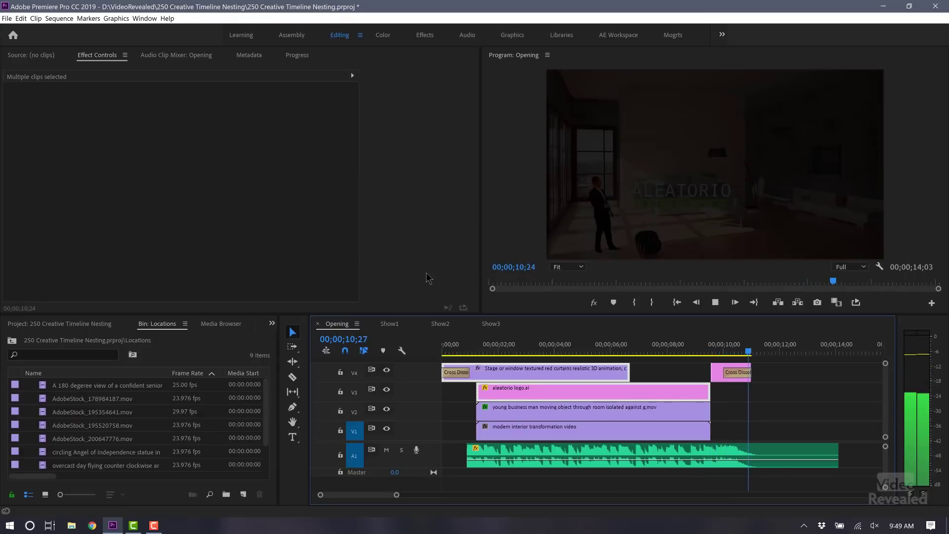
{"action": "key", "text": "space"}
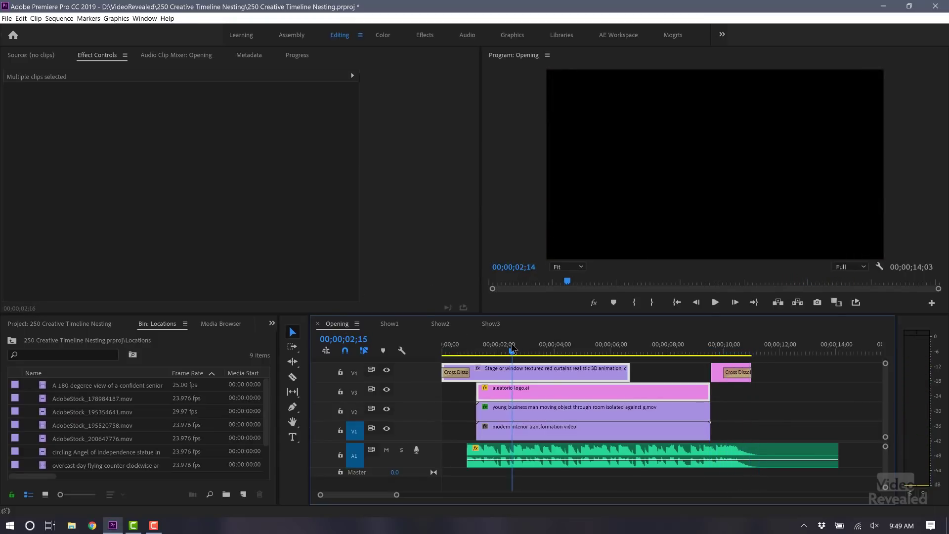
{"action": "left_click_drag", "start_coordinate": [512, 349], "coordinate": [491, 351]}
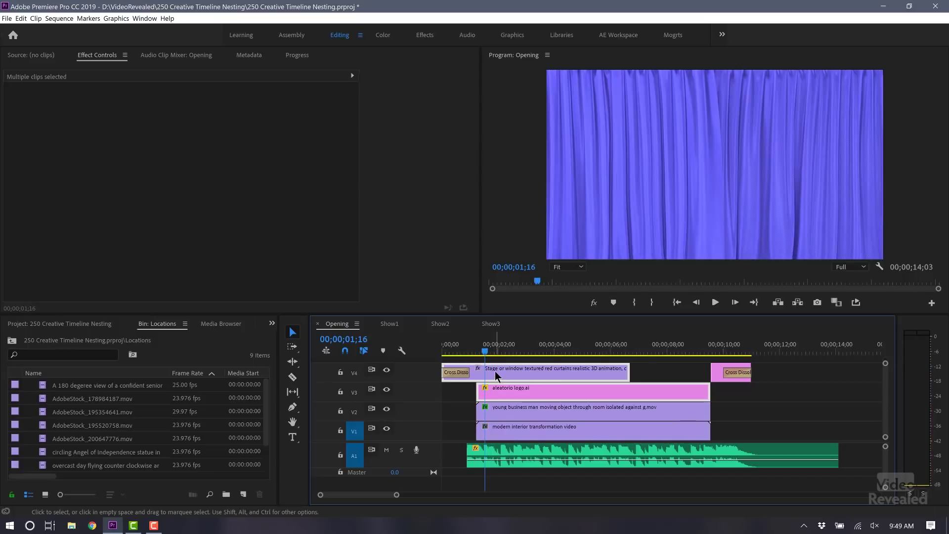
{"action": "left_click_drag", "start_coordinate": [489, 345], "coordinate": [568, 372]}
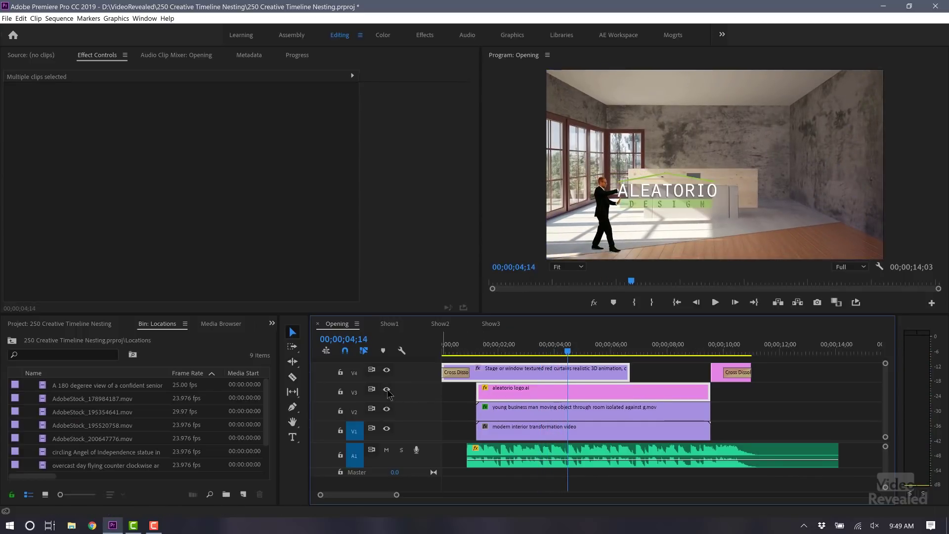
Preview the Opening sequence with tracks V3 and V2 temporarily hidden, then scrub the full composite with both tracks shown again
{"action": "left_click", "coordinate": [387, 409]}
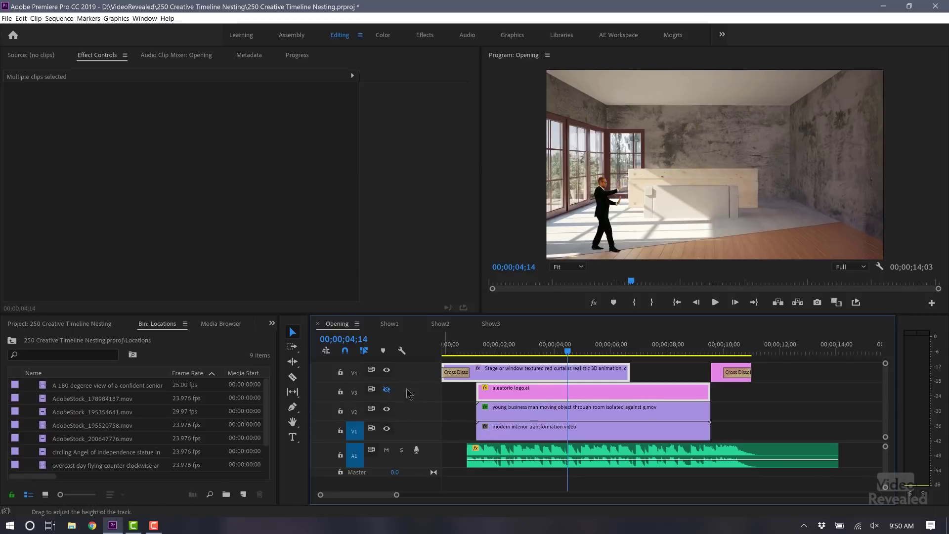
{"action": "key", "text": "space"}
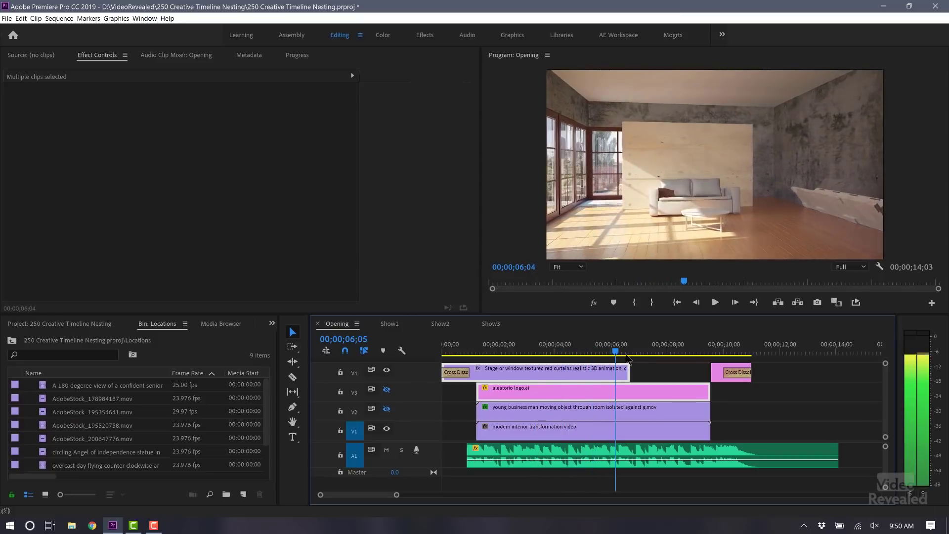
{"action": "left_click", "coordinate": [544, 355]}
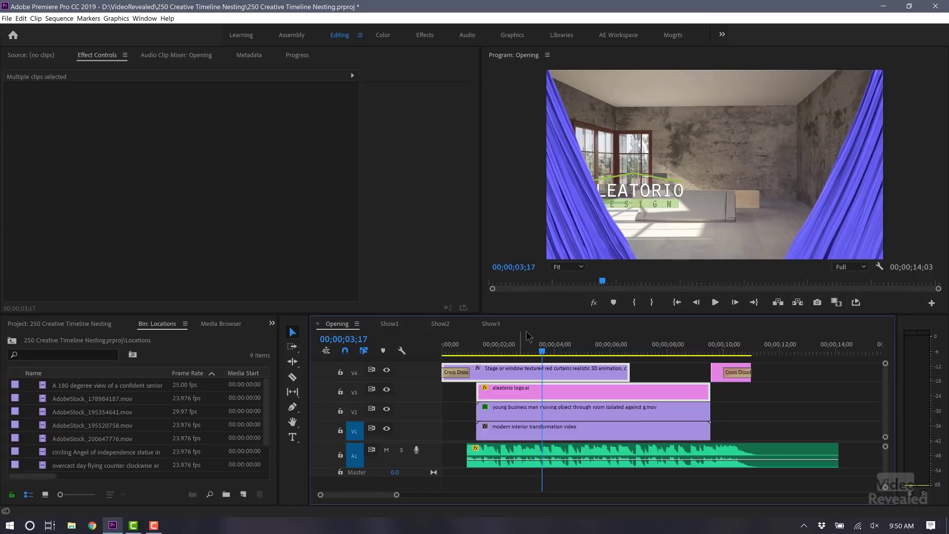
{"action": "left_click_drag", "start_coordinate": [527, 352], "coordinate": [567, 355]}
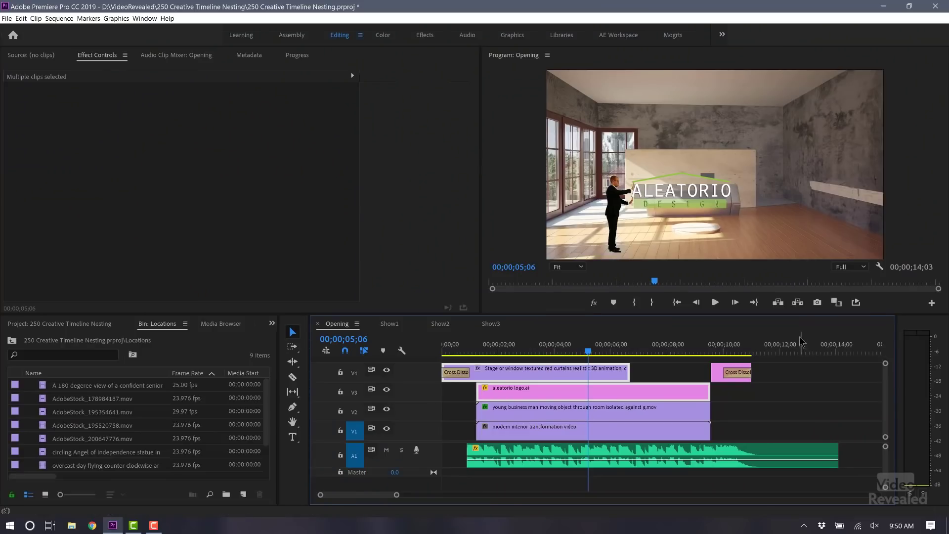
Copy all clips of the Opening sequence and paste-insert them at the very start of the Show1 sequence
{"action": "left_click", "coordinate": [786, 341]}
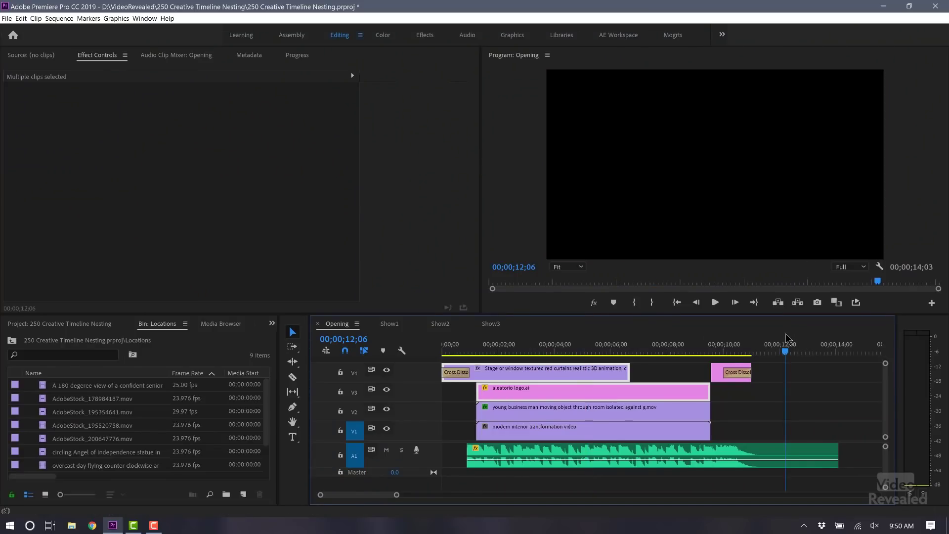
{"action": "key", "text": "ctrl+a"}
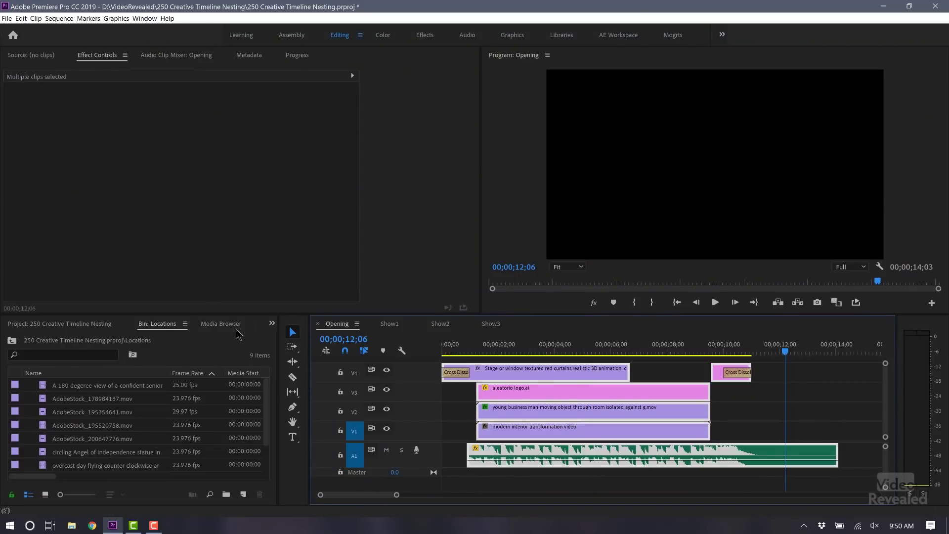
{"action": "left_click", "coordinate": [390, 324]}
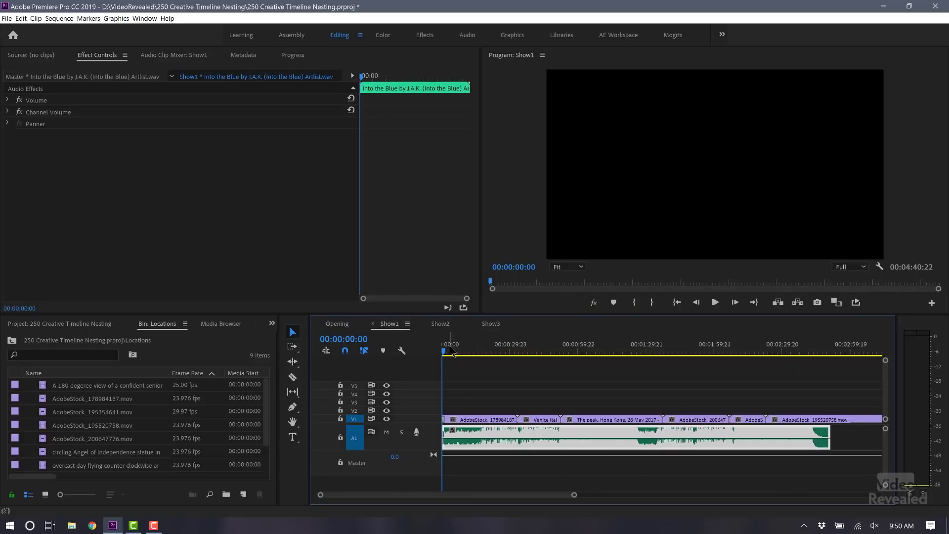
{"action": "left_click", "coordinate": [451, 385]}
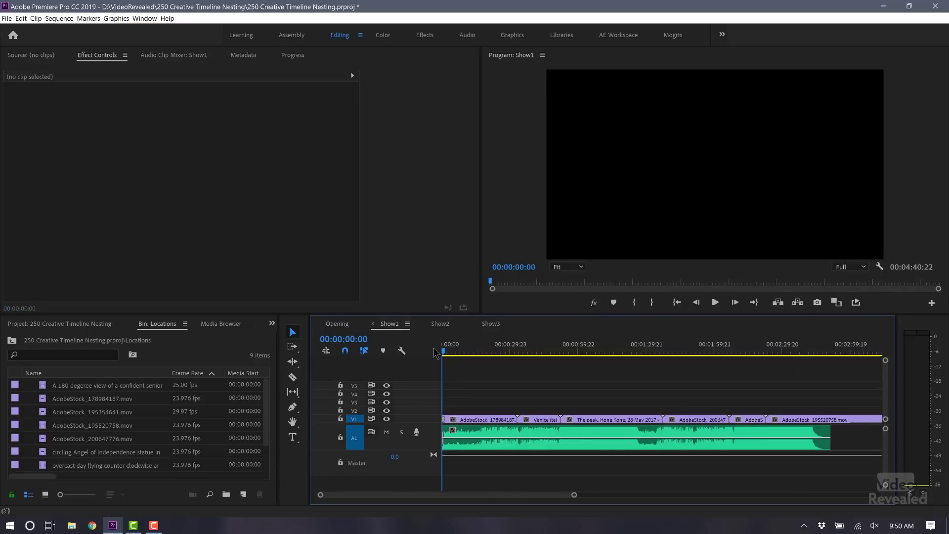
{"action": "left_click", "coordinate": [21, 19]}
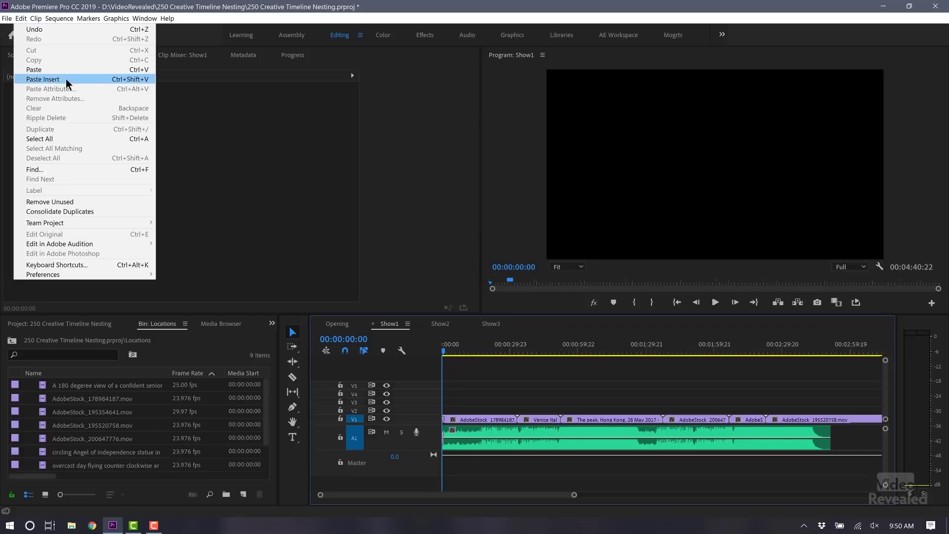
{"action": "left_click", "coordinate": [43, 79]}
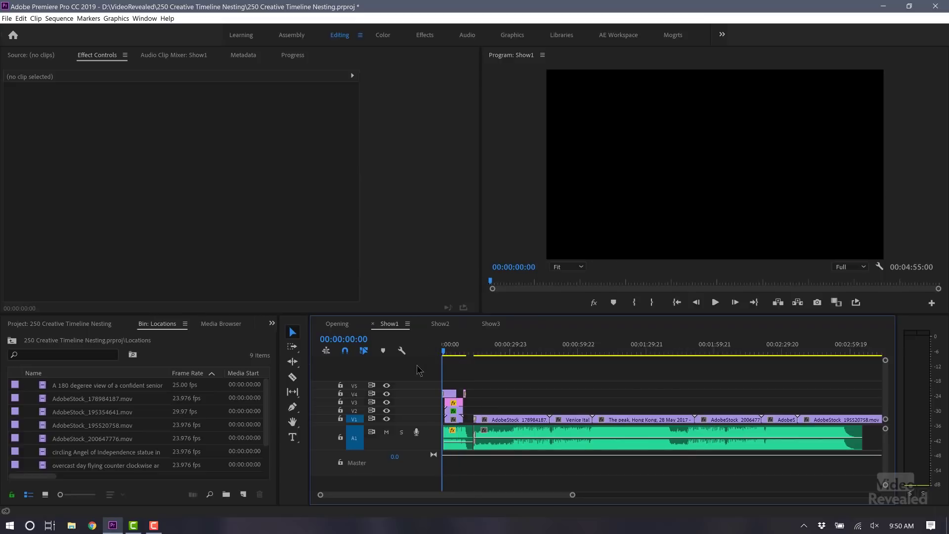
Play Show1 through the pasted opening into its first clip, and look over the Show2 and Show3 sequences
{"action": "key", "text": "space"}
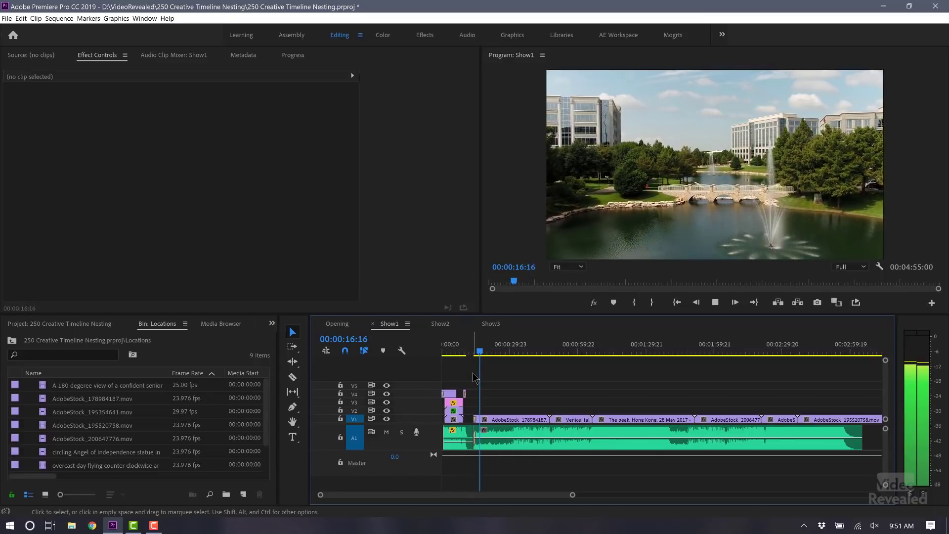
{"action": "key", "text": "space"}
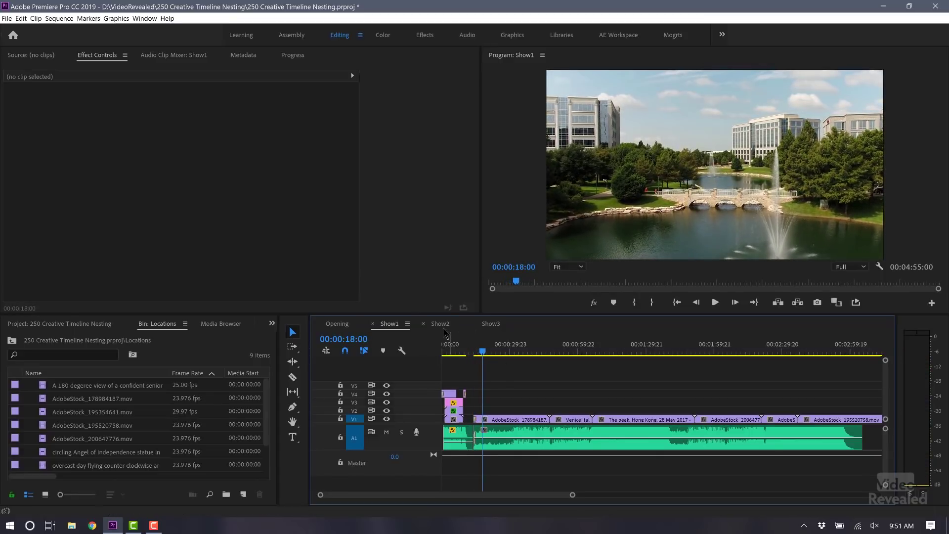
{"action": "left_click", "coordinate": [443, 326]}
{"action": "left_click", "coordinate": [491, 324]}
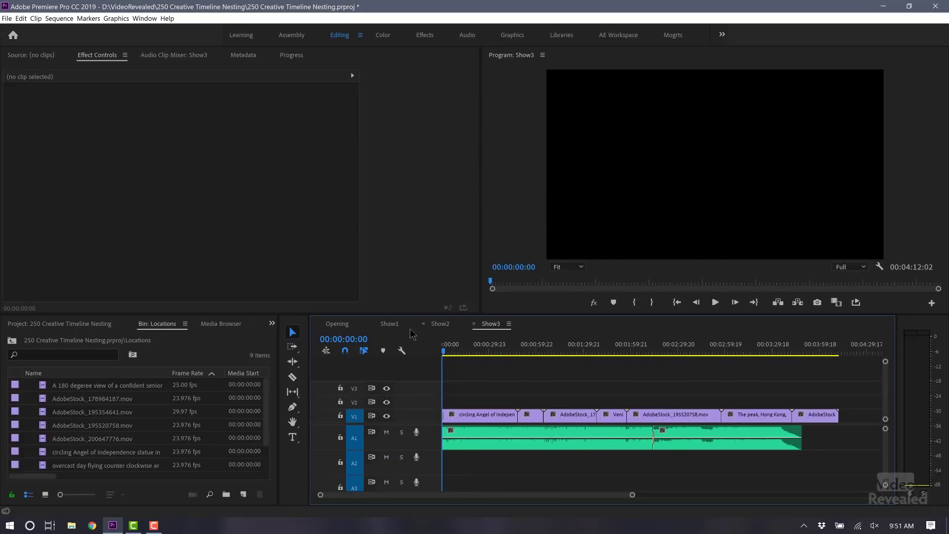
Nest all the pasted opening clips, video and audio, at the start of Show1 into a sequence named Opening Nest
{"action": "left_click", "coordinate": [390, 325]}
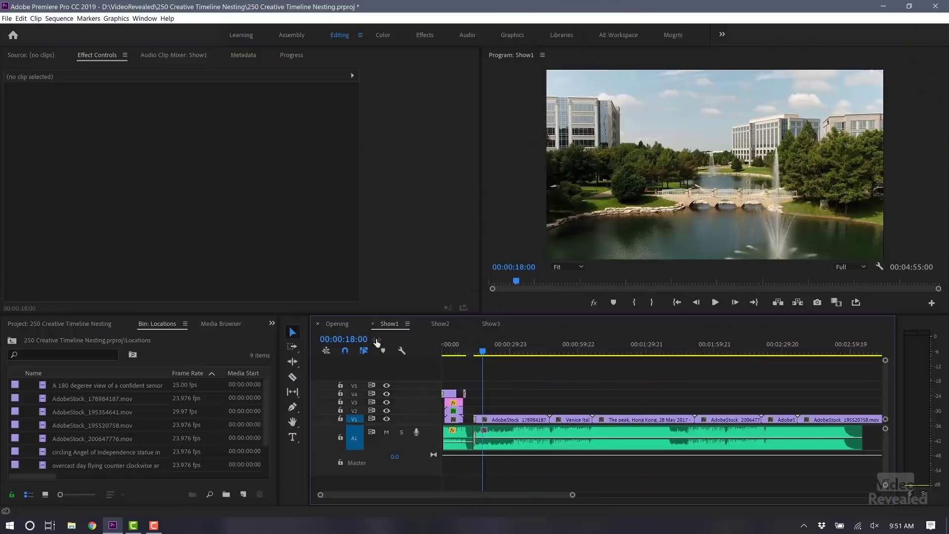
{"action": "left_click", "coordinate": [451, 353]}
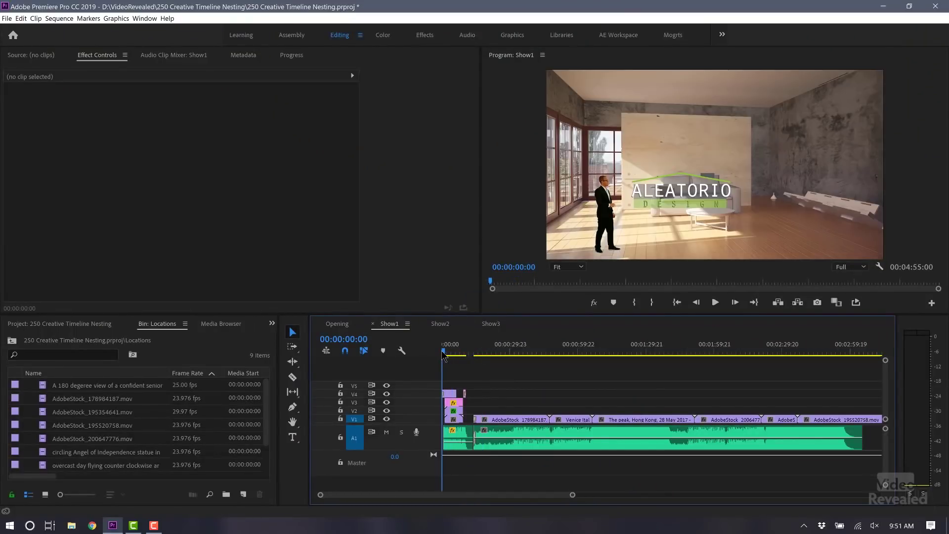
{"action": "key", "text": "="}
{"action": "key", "text": "="}
{"action": "key", "text": "="}
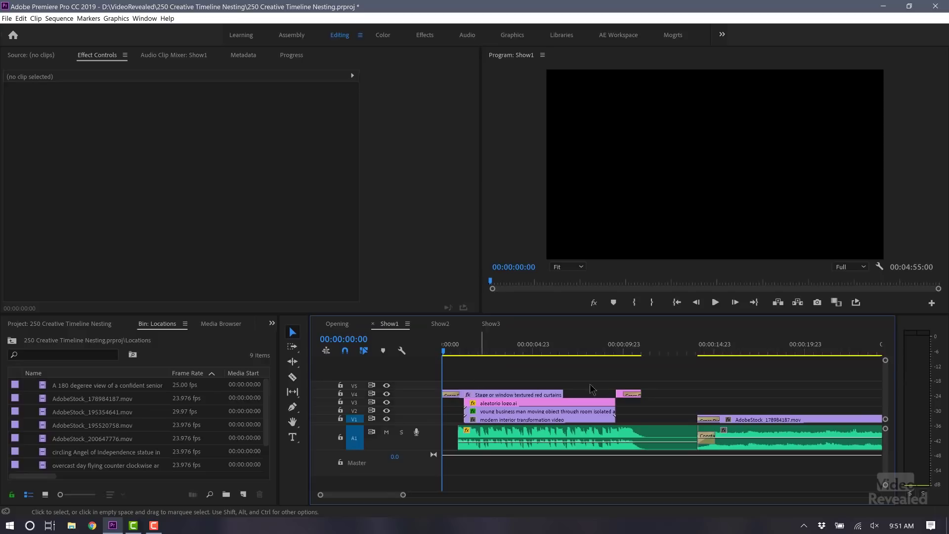
{"action": "left_click_drag", "start_coordinate": [680, 373], "coordinate": [449, 474]}
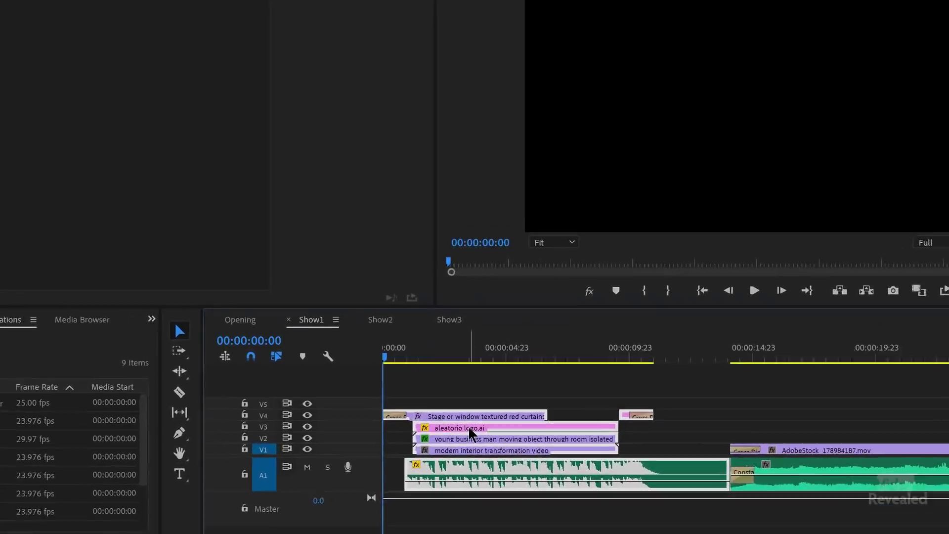
{"action": "right_click", "coordinate": [503, 403]}
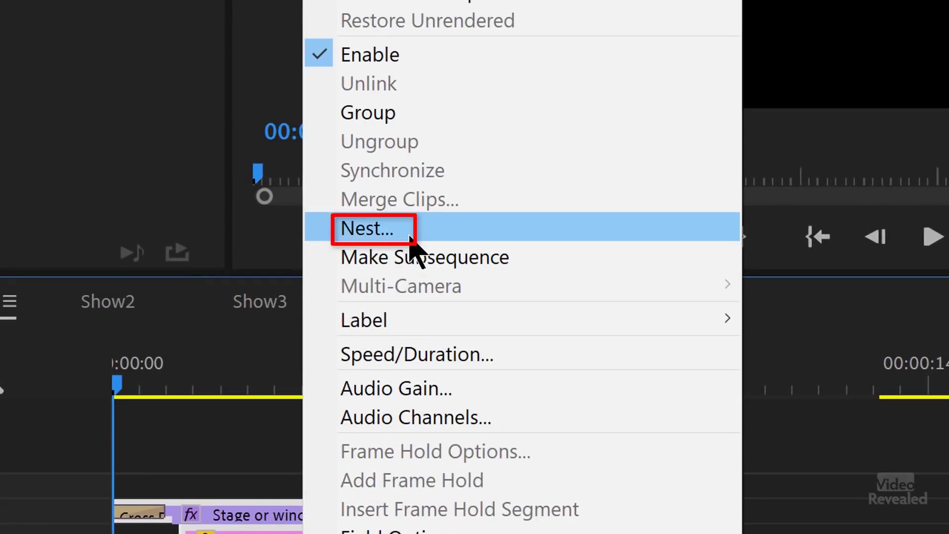
{"action": "left_click", "coordinate": [410, 236]}
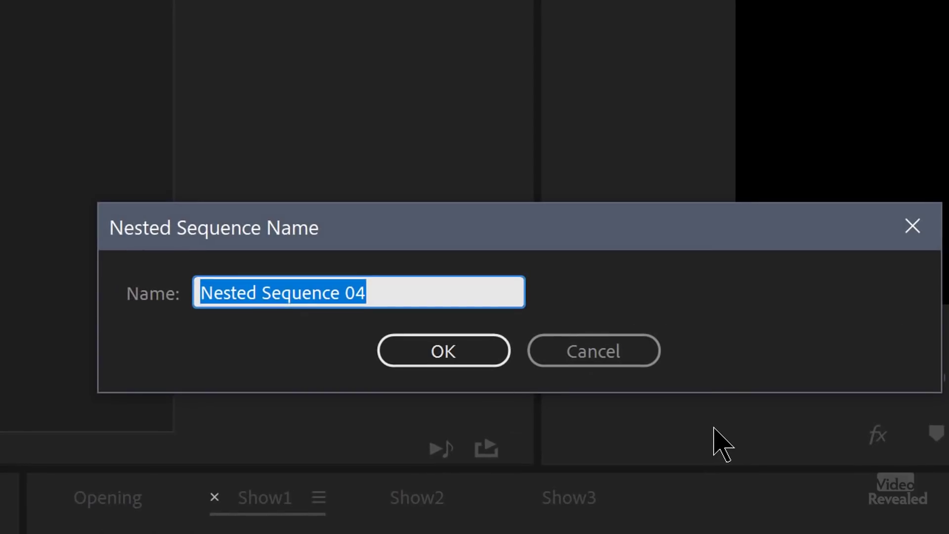
{"action": "type", "text": "Openin"}
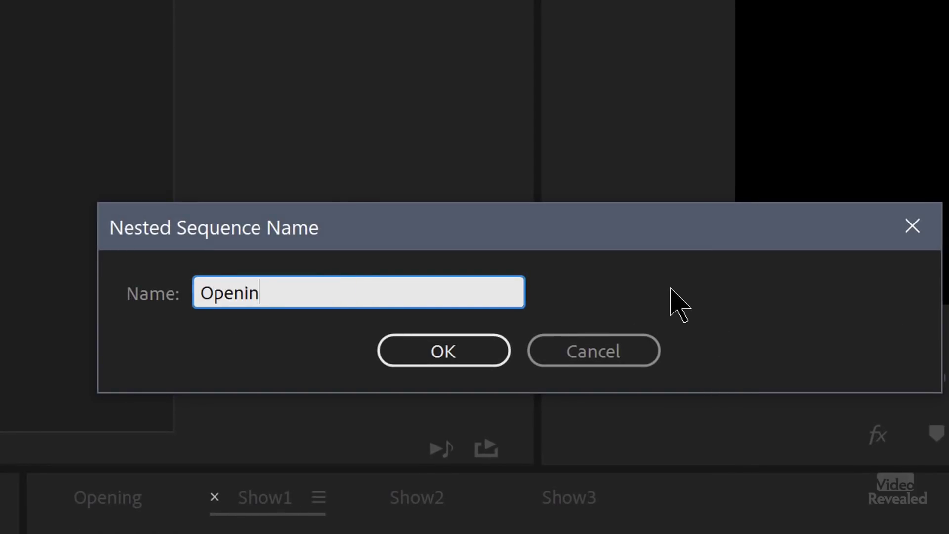
{"action": "type", "text": "g Nest"}
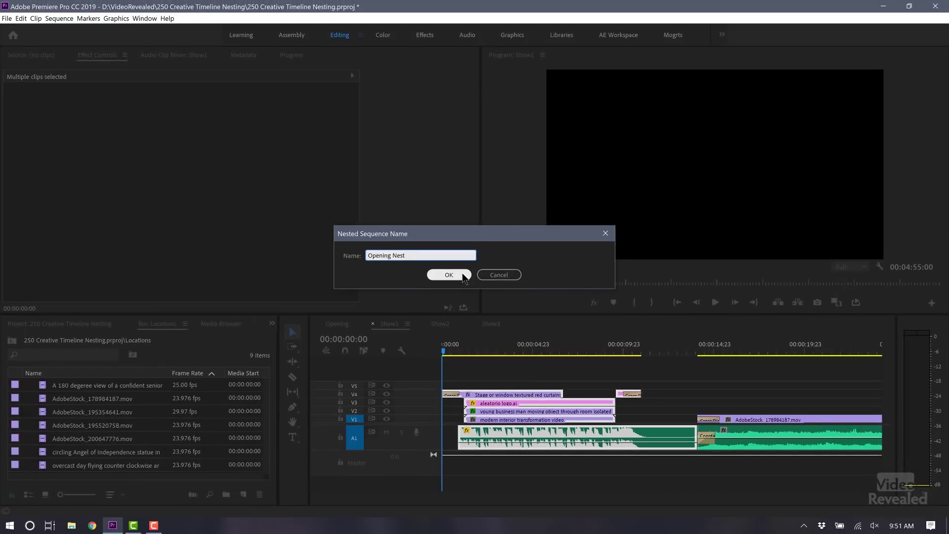
{"action": "left_click", "coordinate": [449, 275]}
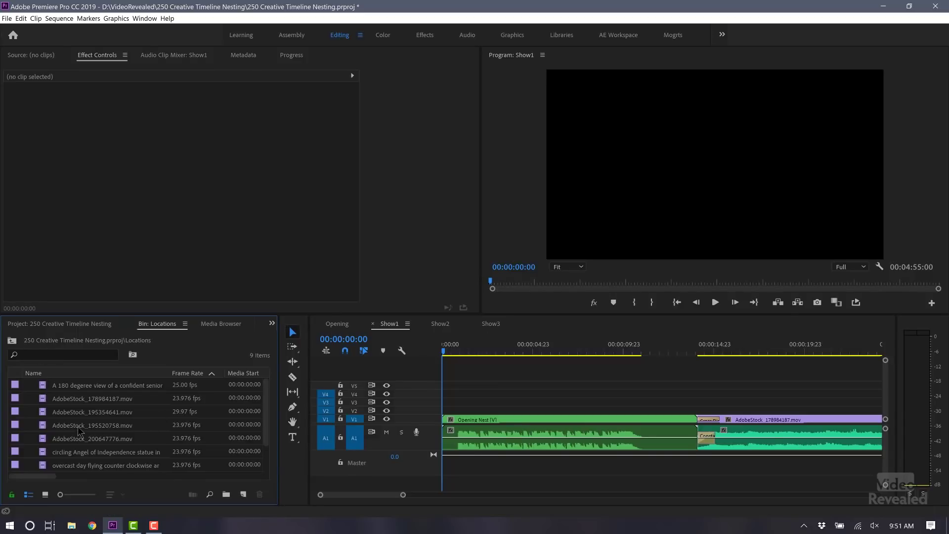
Select the Opening Nest sequence at the top level of the project
{"action": "left_click", "coordinate": [11, 341]}
{"action": "left_click", "coordinate": [30, 398]}
{"action": "scroll", "coordinate": [53, 430], "scroll_direction": "down", "scroll_amount": 1}
{"action": "left_click", "coordinate": [40, 428]}
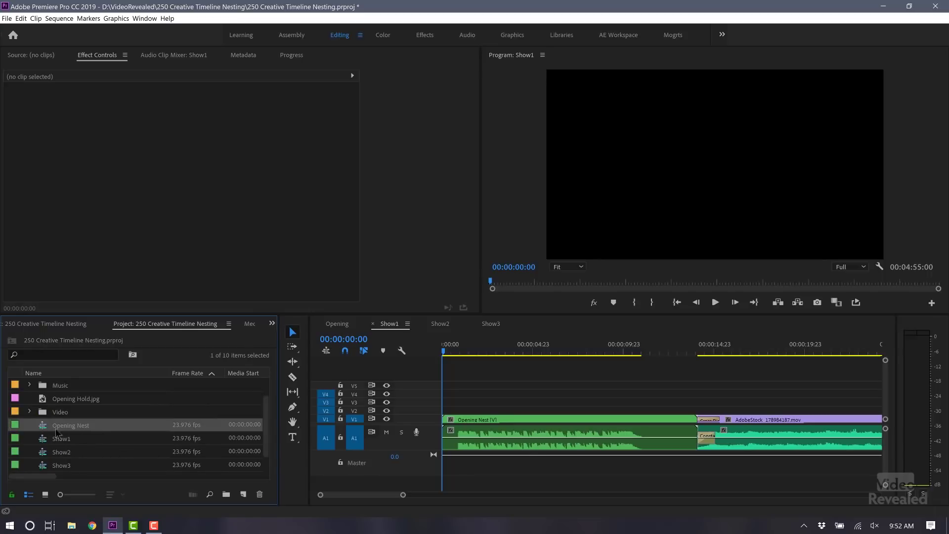
Open Opening Nest from the Show1 timeline, scrub its layers to 00:00:03:00, and return to the whole Show1 timeline
{"action": "double_click", "coordinate": [520, 417]}
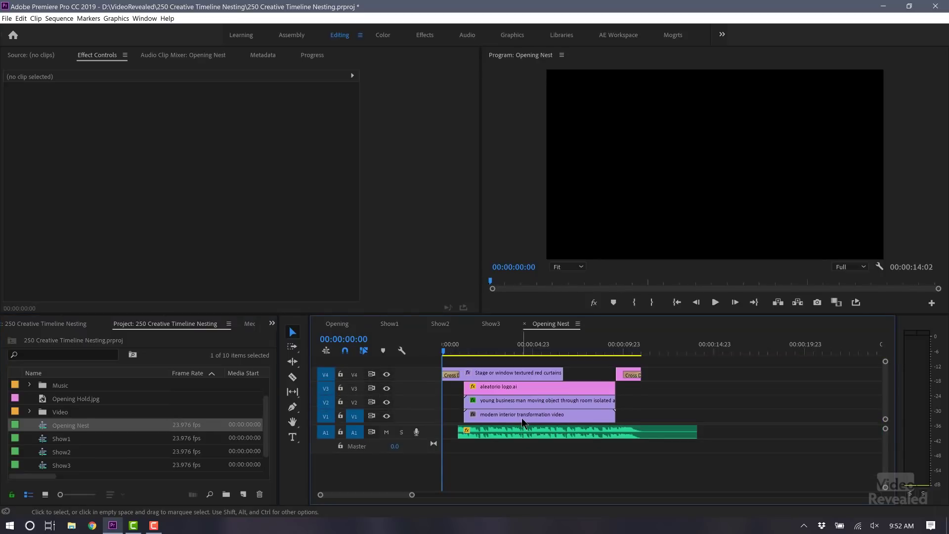
{"action": "left_click_drag", "start_coordinate": [454, 352], "coordinate": [496, 352]}
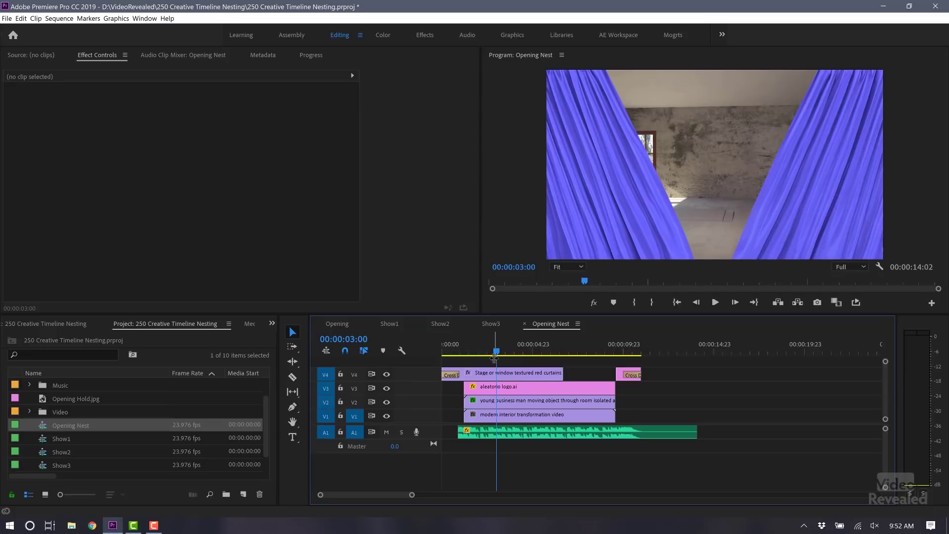
{"action": "left_click", "coordinate": [390, 324]}
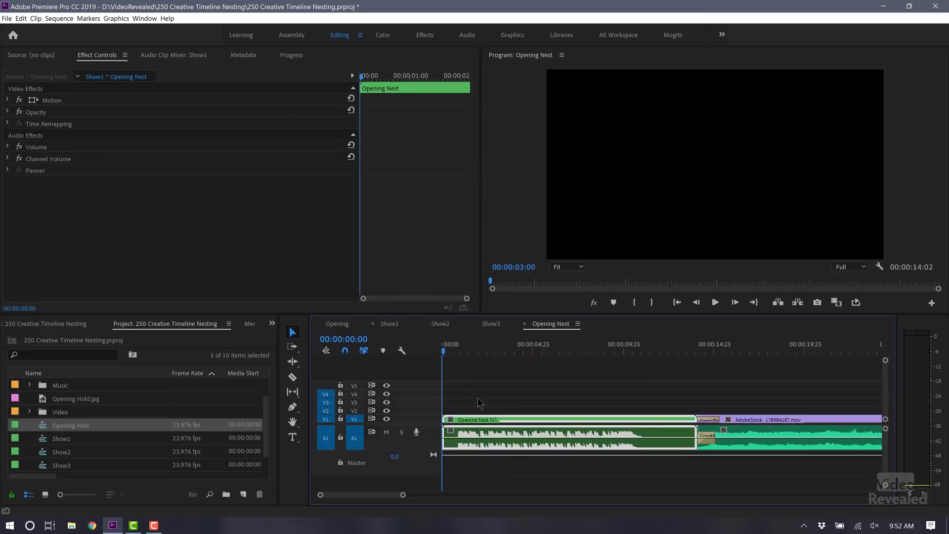
{"action": "left_click", "coordinate": [511, 403]}
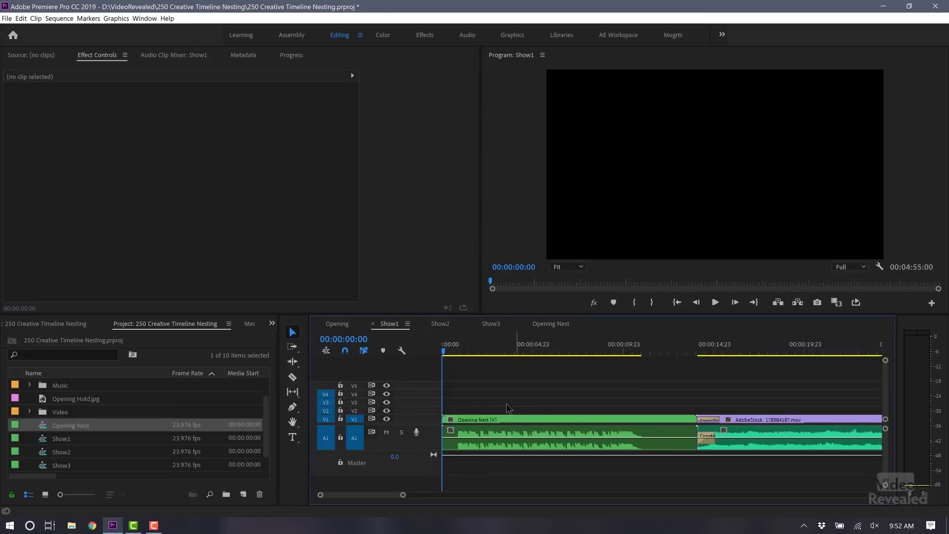
{"action": "key", "text": "minus"}
{"action": "key", "text": "minus"}
{"action": "key", "text": "minus"}
{"action": "key", "text": "minus"}
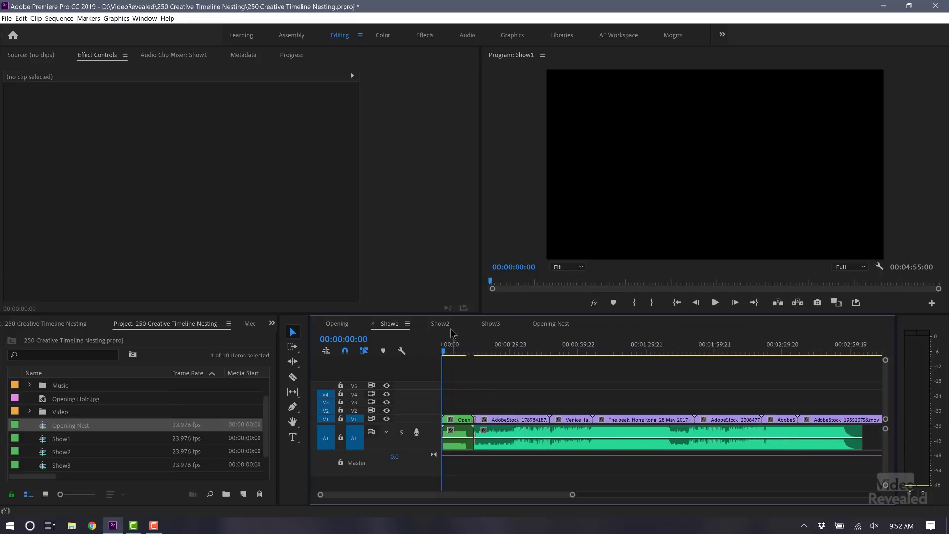
Insert the Opening Nest sequence at the very start of Show2, pushing the existing clips back
{"action": "left_click", "coordinate": [440, 323]}
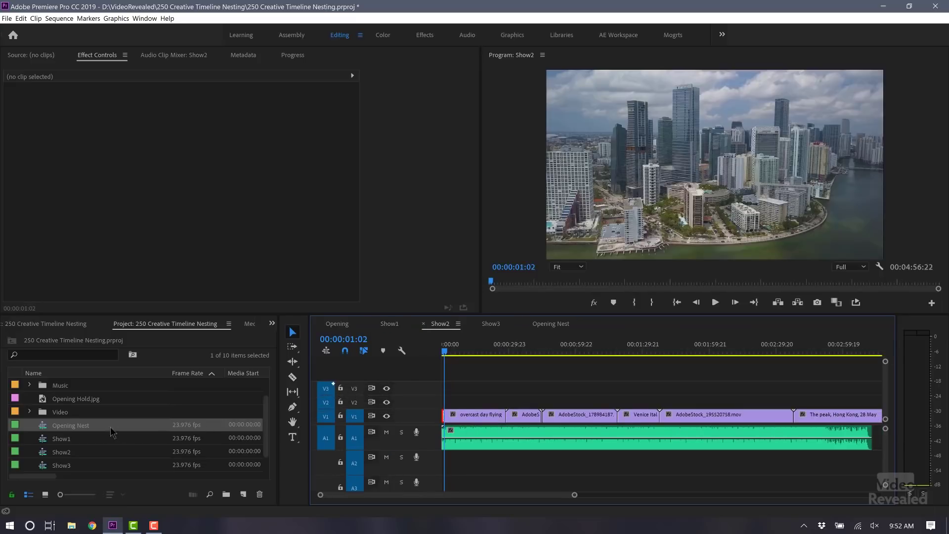
{"action": "left_click_drag", "start_coordinate": [118, 433], "coordinate": [132, 425]}
{"action": "left_click_drag", "start_coordinate": [441, 430], "coordinate": [442, 434]}
{"action": "key", "text": "ctrl"}
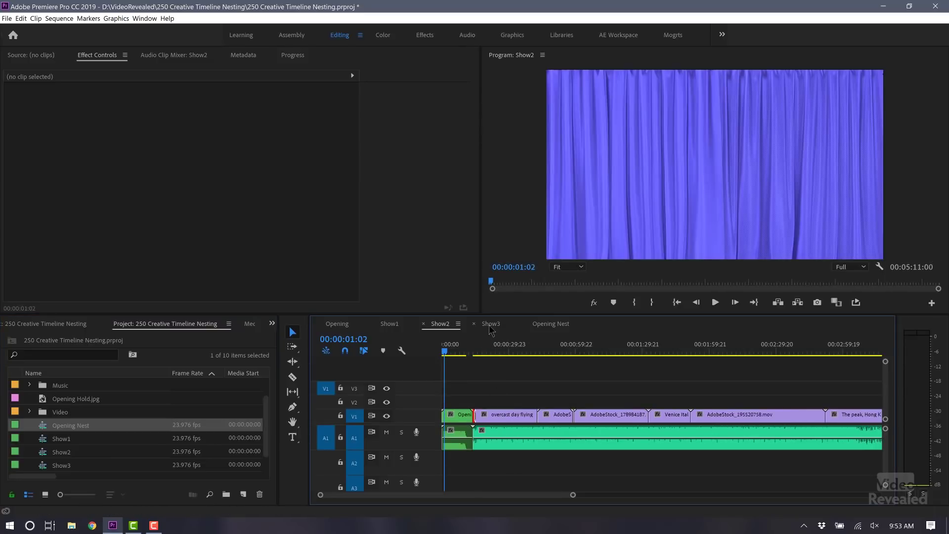
Insert the Opening Nest sequence at the very start of Show3, ahead of the existing clips
{"action": "key", "text": "ctrl+z"}
{"action": "left_click_drag", "start_coordinate": [45, 432], "coordinate": [444, 420]}
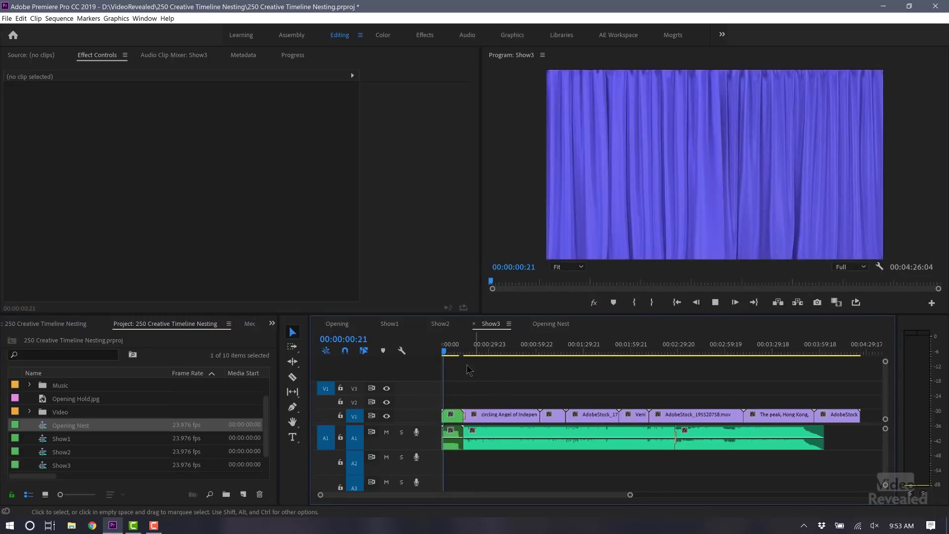
Scrub through the nested opening in Show3, then view Show2 and scrub the start of Show1
{"action": "left_click", "coordinate": [451, 352]}
{"action": "left_click_drag", "start_coordinate": [454, 354], "coordinate": [480, 354]}
{"action": "left_click", "coordinate": [440, 323]}
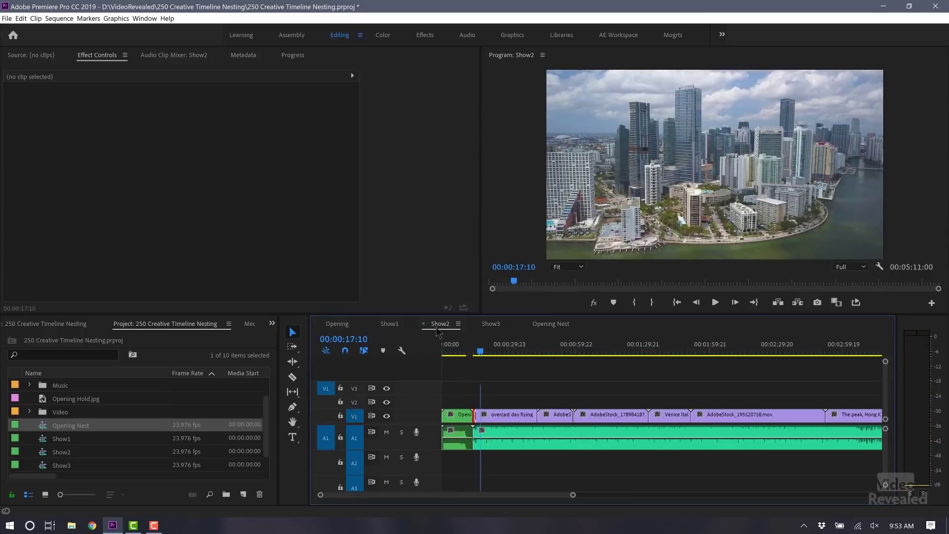
{"action": "left_click", "coordinate": [390, 324]}
{"action": "mouse_move", "coordinate": [446, 353]}
{"action": "left_mouse_down"}
{"action": "mouse_move", "coordinate": [475, 353]}
{"action": "mouse_move", "coordinate": [442, 359]}
{"action": "mouse_move", "coordinate": [450, 362]}
{"action": "left_mouse_up"}
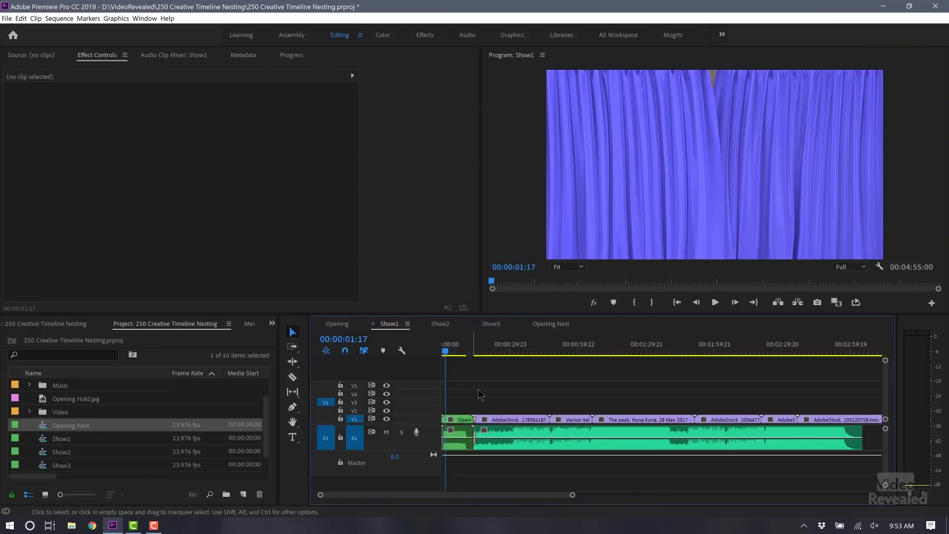
Open the nested Opening Nest clip from Show1 and disable Lumetri Color on its curtain clip
{"action": "left_click", "coordinate": [458, 419]}
{"action": "double_click", "coordinate": [458, 420]}
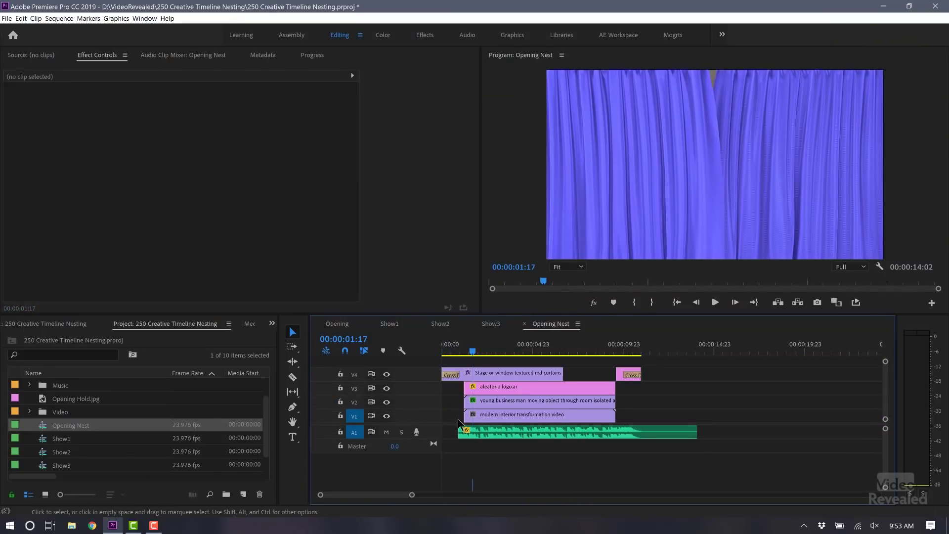
{"action": "left_click", "coordinate": [488, 369]}
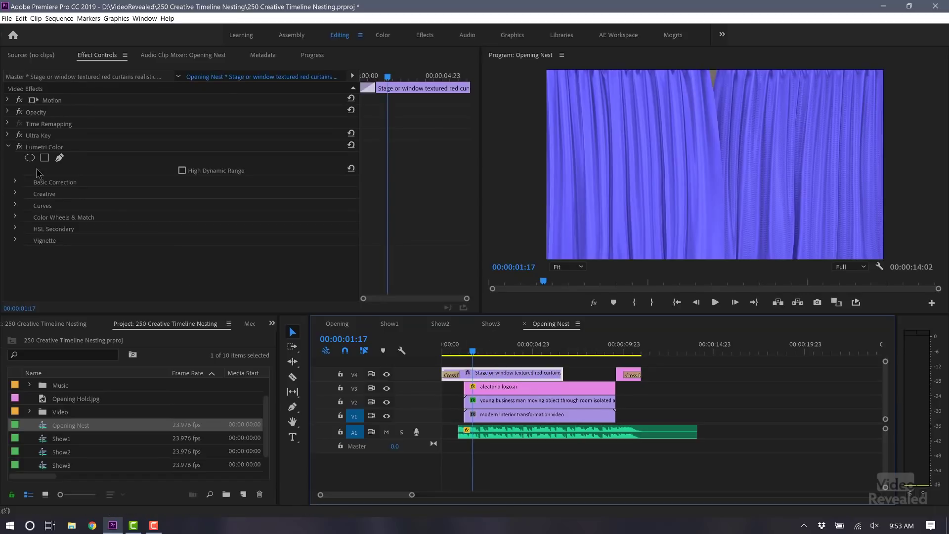
{"action": "left_click", "coordinate": [18, 146]}
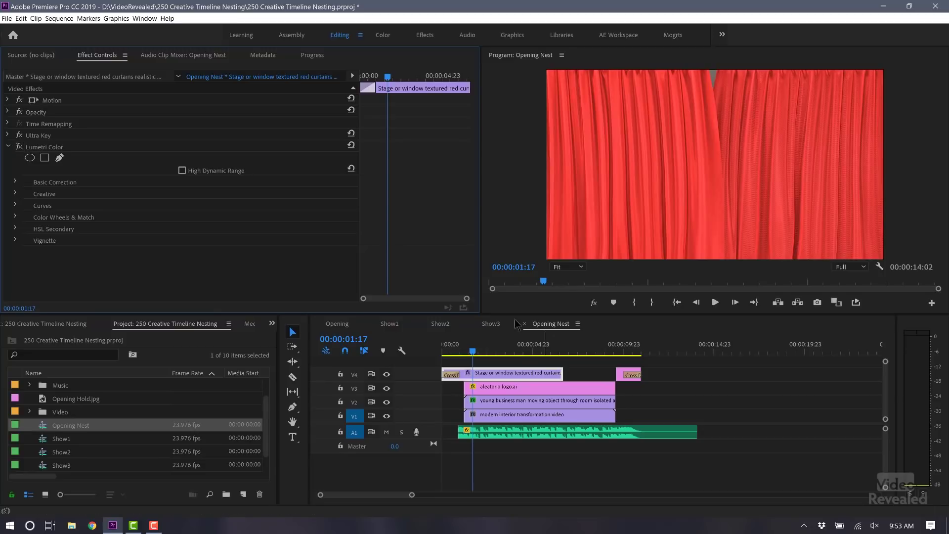
Check the curtain color at the start of the Show1, Show2 and Show3 sequences
{"action": "left_click", "coordinate": [389, 323]}
{"action": "left_click", "coordinate": [449, 352]}
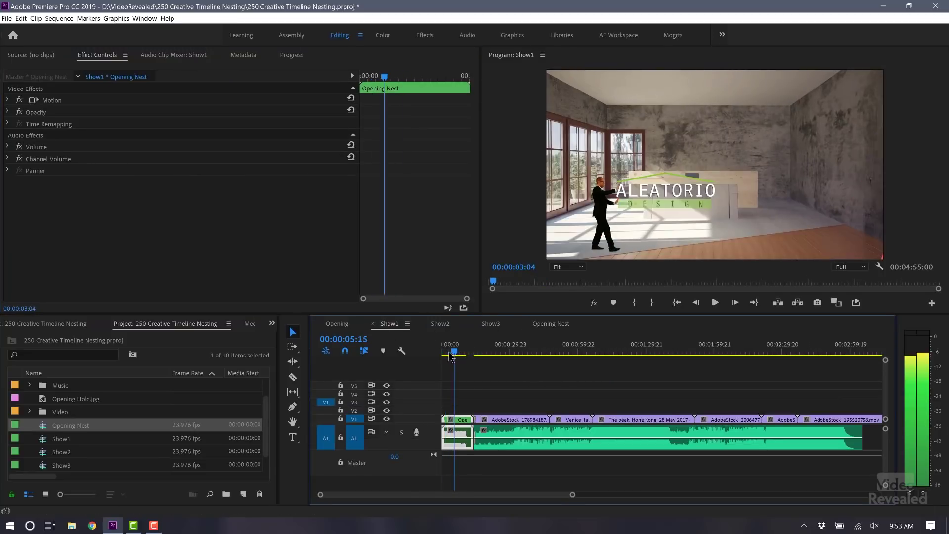
{"action": "left_click", "coordinate": [445, 354]}
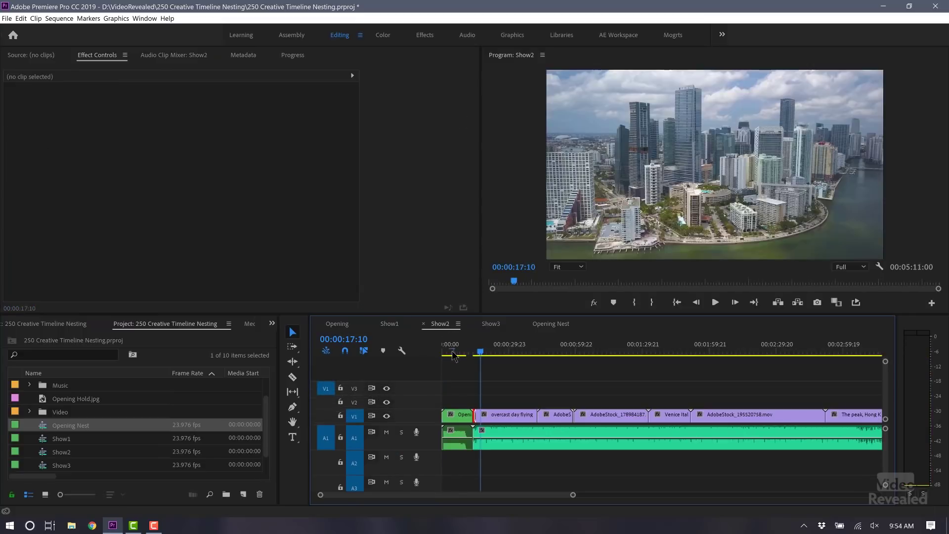
{"action": "left_click", "coordinate": [449, 353]}
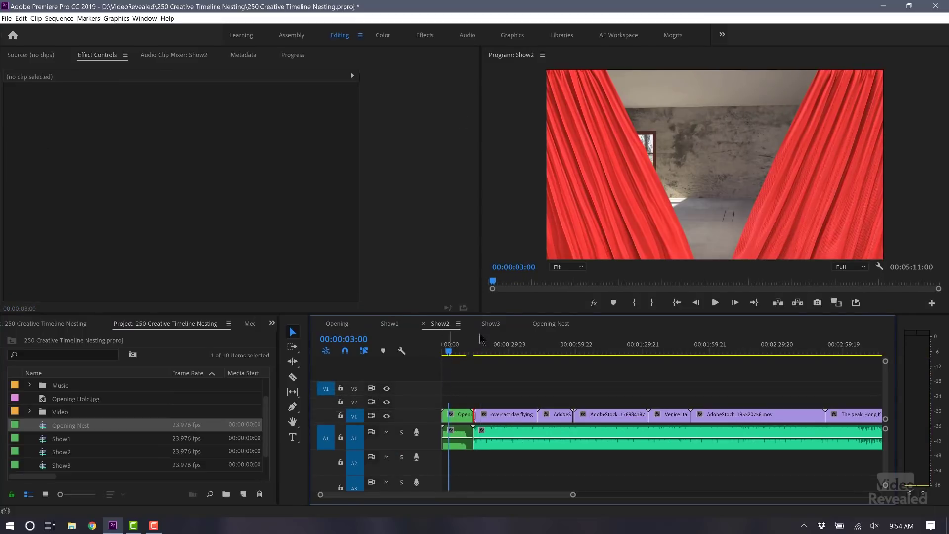
{"action": "left_click", "coordinate": [491, 323]}
{"action": "left_click_drag", "start_coordinate": [460, 351], "coordinate": [447, 359]}
Re-enable Lumetri Color on the curtain clip in Opening Nest and check the openings of Show2 and Show3
{"action": "left_click", "coordinate": [546, 326]}
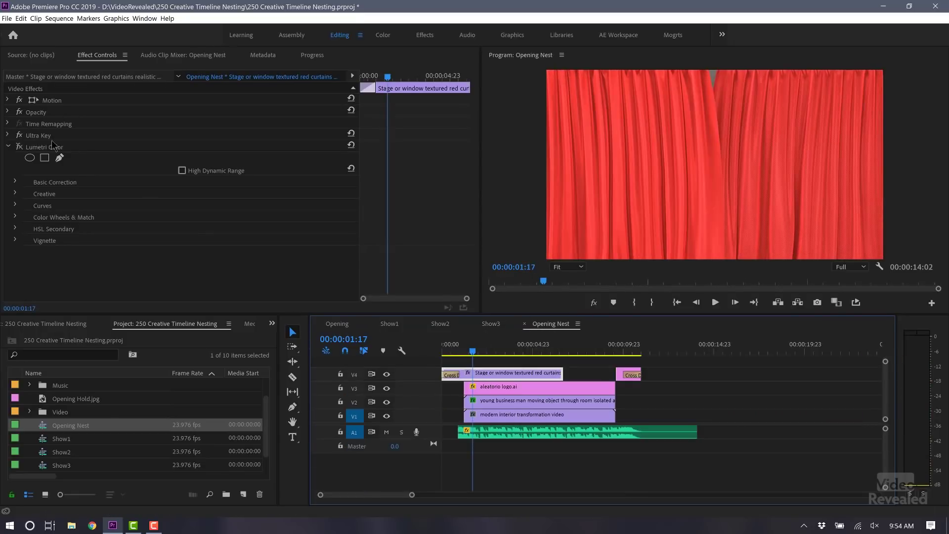
{"action": "left_click", "coordinate": [19, 147]}
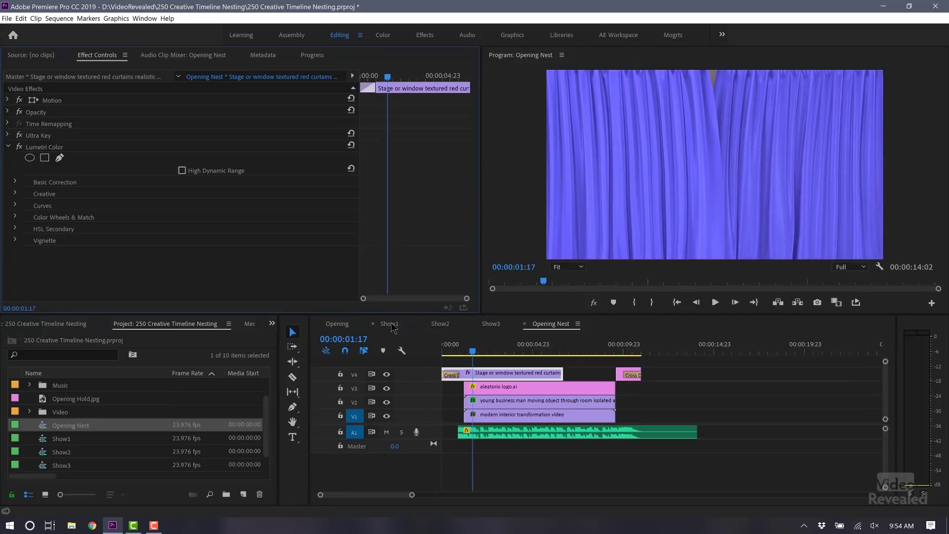
{"action": "left_click", "coordinate": [439, 324]}
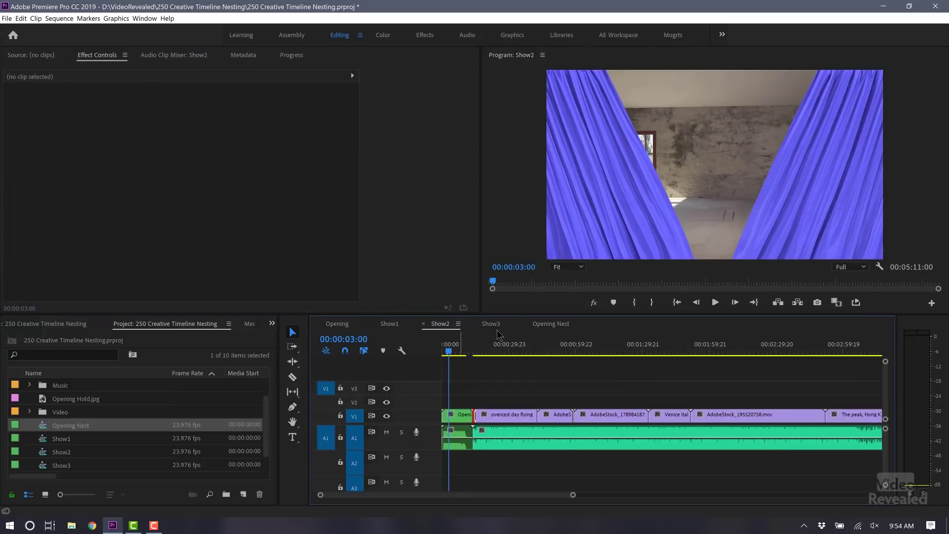
{"action": "left_click", "coordinate": [489, 324]}
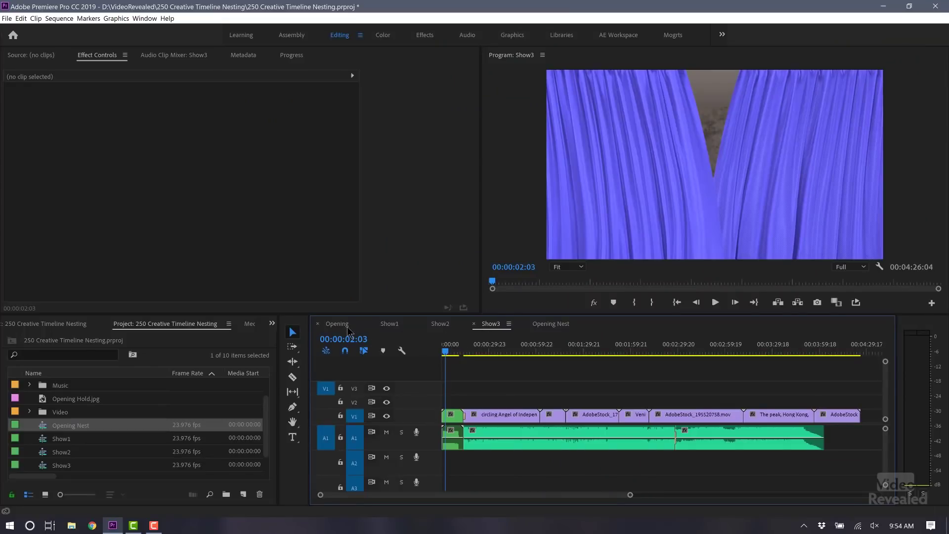
View the original Opening sequence and delete the Opening Nest clip from the start of Show1
{"action": "left_click", "coordinate": [346, 328]}
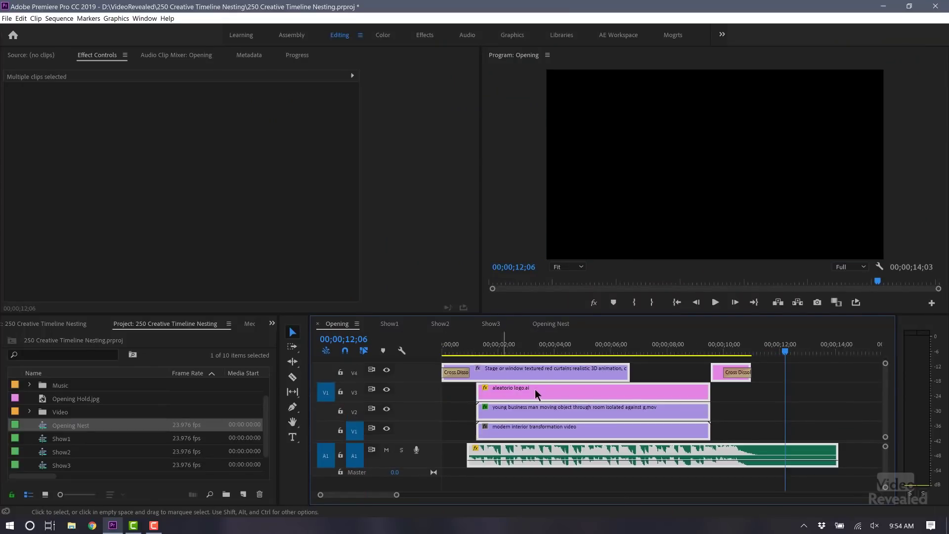
{"action": "left_click", "coordinate": [388, 324]}
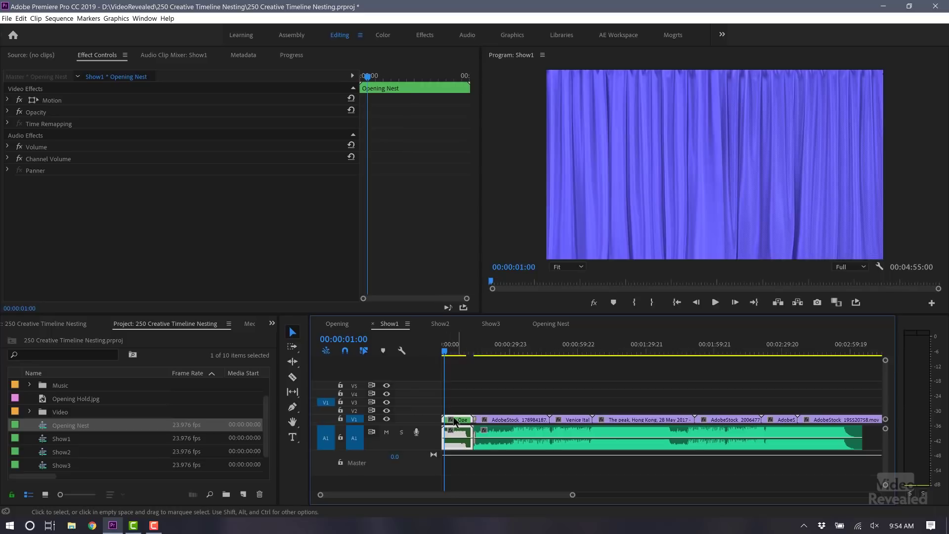
{"action": "key", "text": "Delete"}
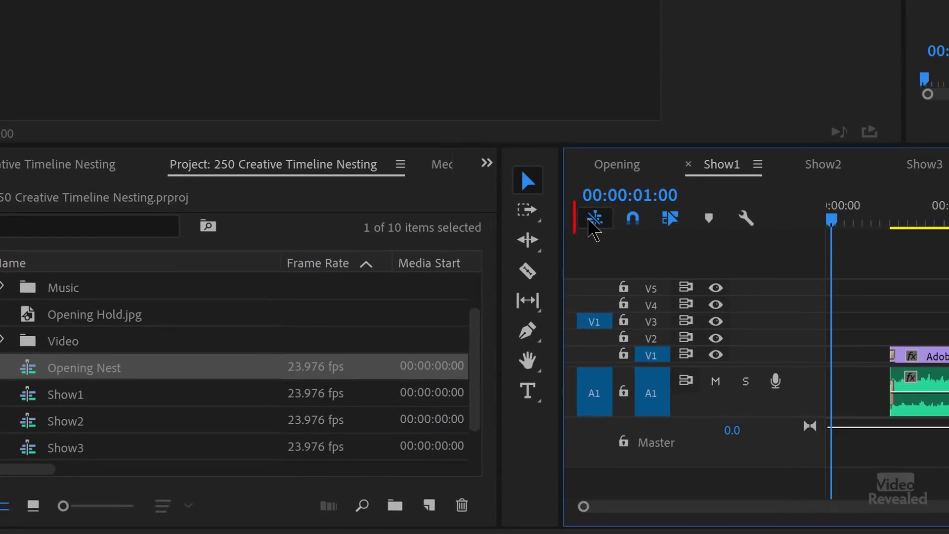
Turn off inserting sequences as nests and place Opening Nest at the very start of Show1 as individual clips
{"action": "left_click", "coordinate": [594, 220]}
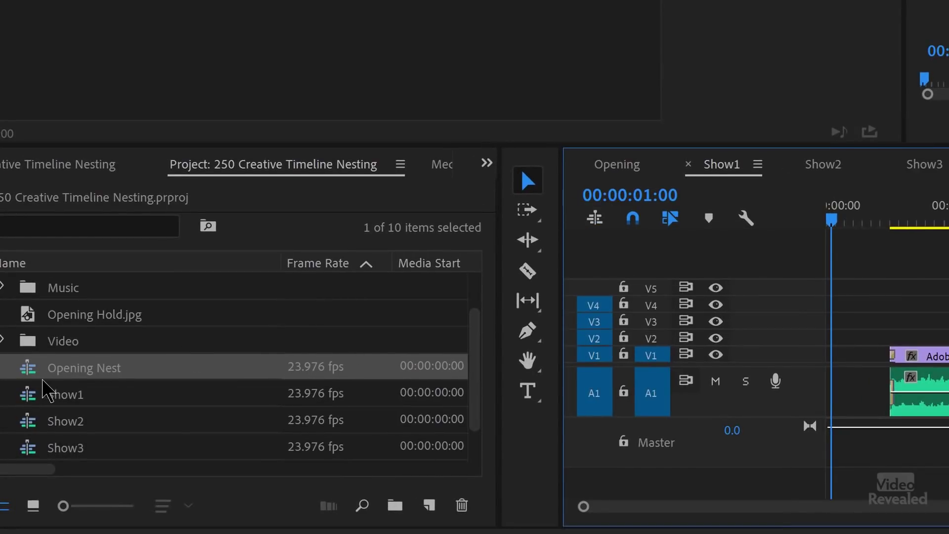
{"action": "left_click_drag", "start_coordinate": [27, 365], "coordinate": [797, 367]}
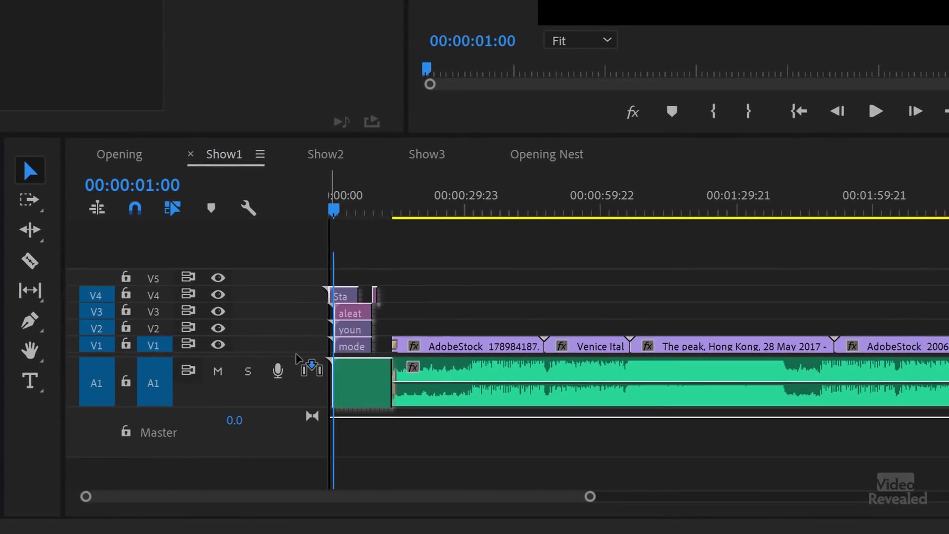
{"action": "left_click_drag", "start_coordinate": [299, 355], "coordinate": [299, 355]}
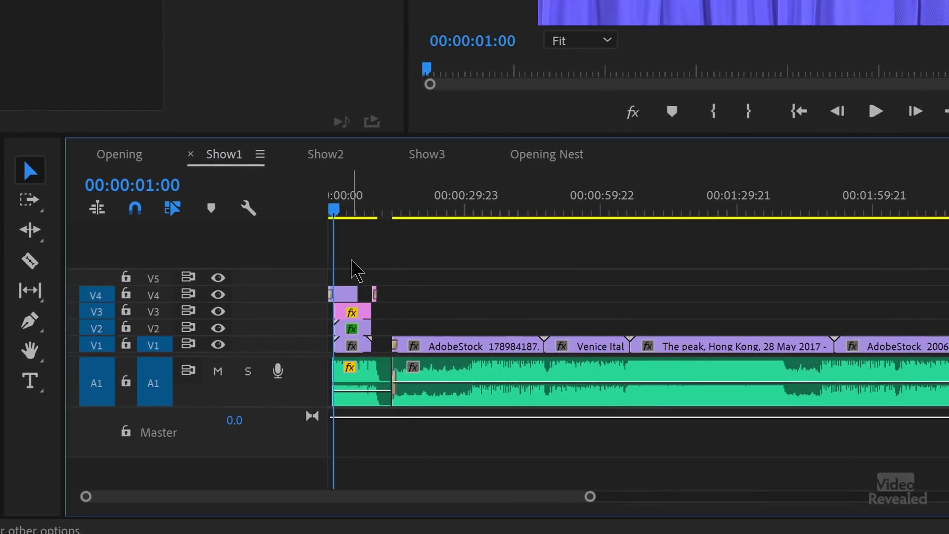
Scrub through the individual opening clips in Show1, and undo their placement and the nested clip's deletion
{"action": "key", "text": "equal"}
{"action": "key", "text": "equal"}
{"action": "key", "text": "equal"}
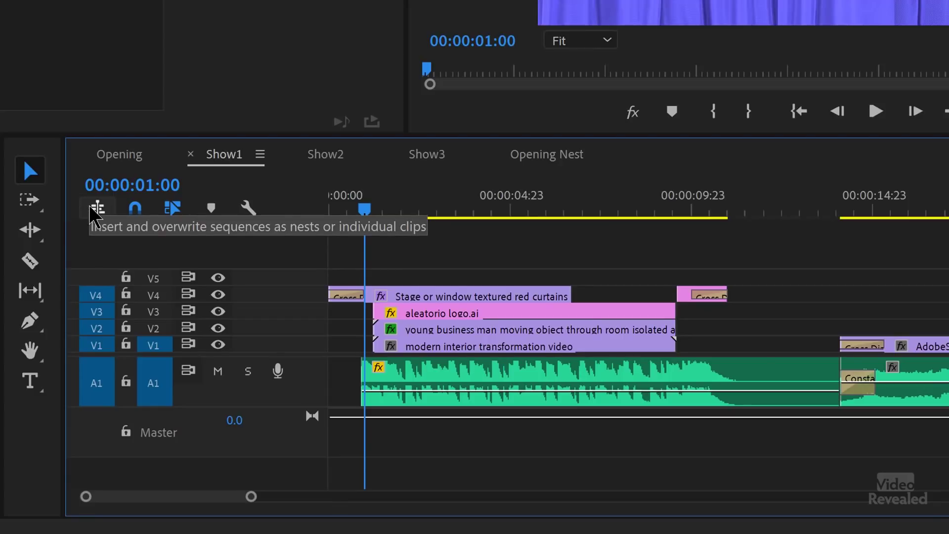
{"action": "left_click_drag", "start_coordinate": [387, 214], "coordinate": [460, 214]}
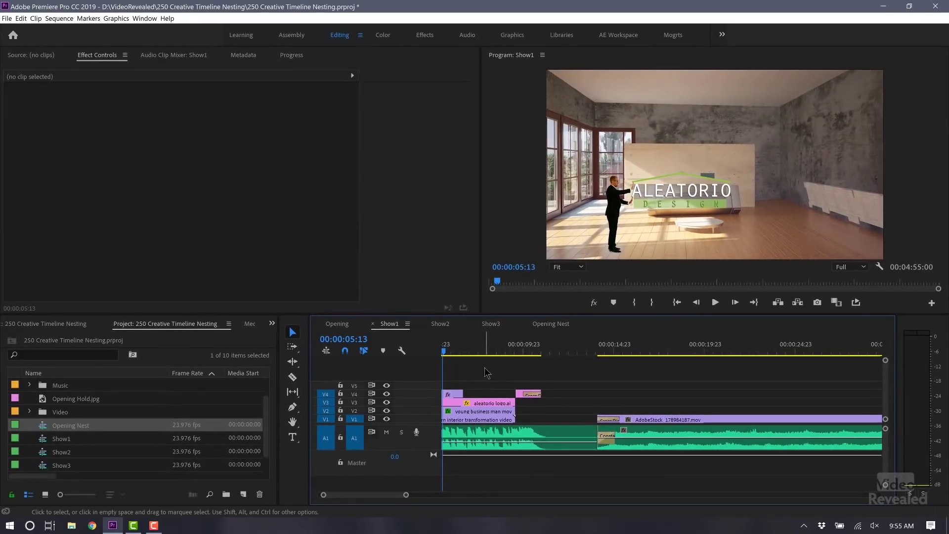
{"action": "key", "text": "ctrl+z"}
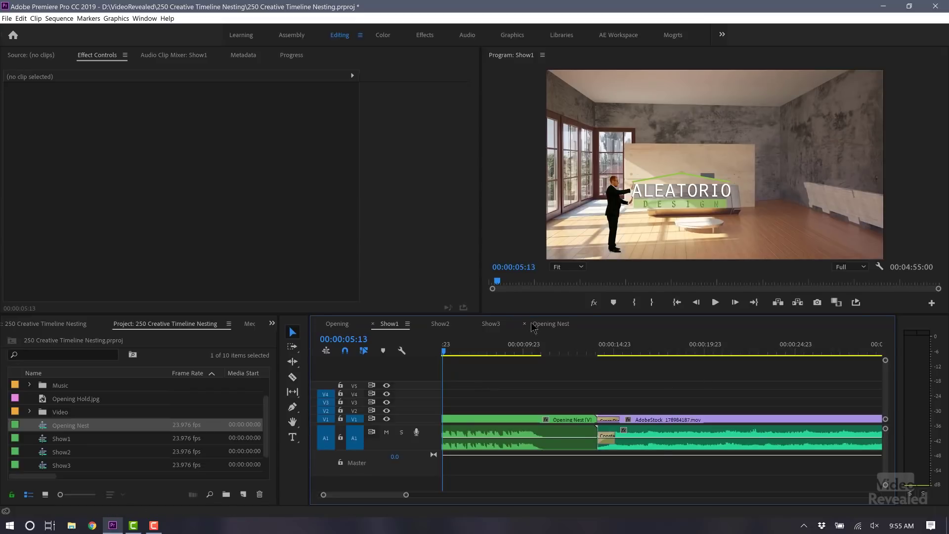
Apply the CineSpace2383sRGB6bit creative look in Lumetri Color to the nested opening clip in Show1
{"action": "left_click", "coordinate": [489, 350]}
{"action": "left_click", "coordinate": [494, 419]}
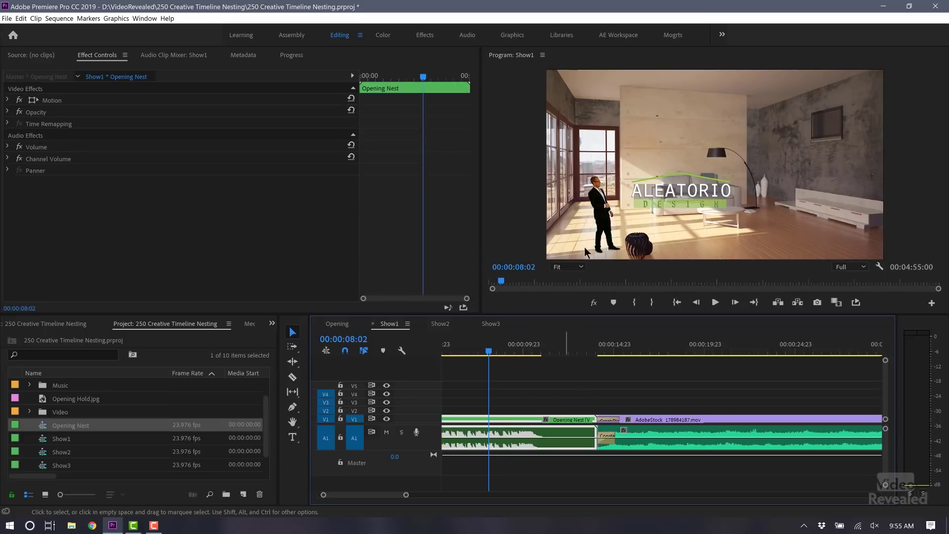
{"action": "left_click_drag", "start_coordinate": [508, 352], "coordinate": [512, 354]}
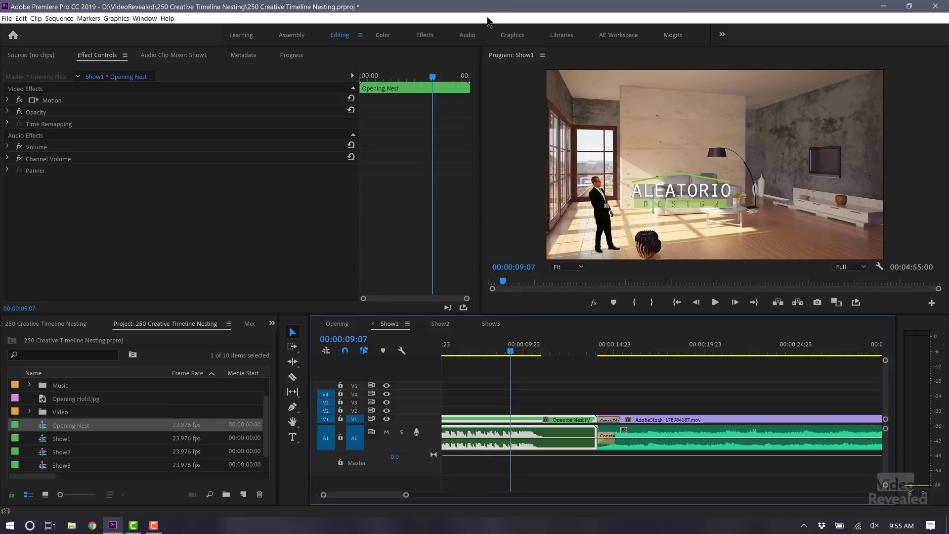
{"action": "left_click", "coordinate": [383, 35]}
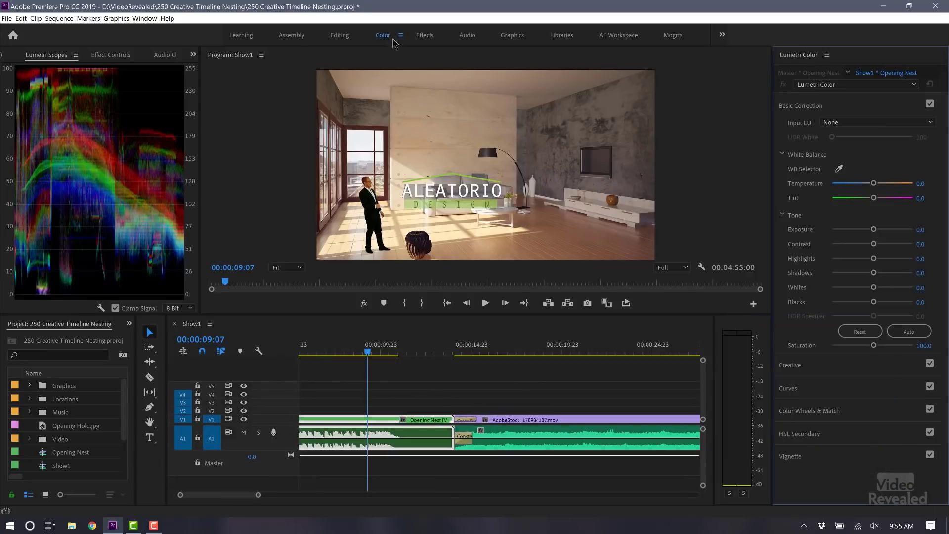
{"action": "left_click", "coordinate": [791, 365]}
{"action": "left_click", "coordinate": [859, 148]}
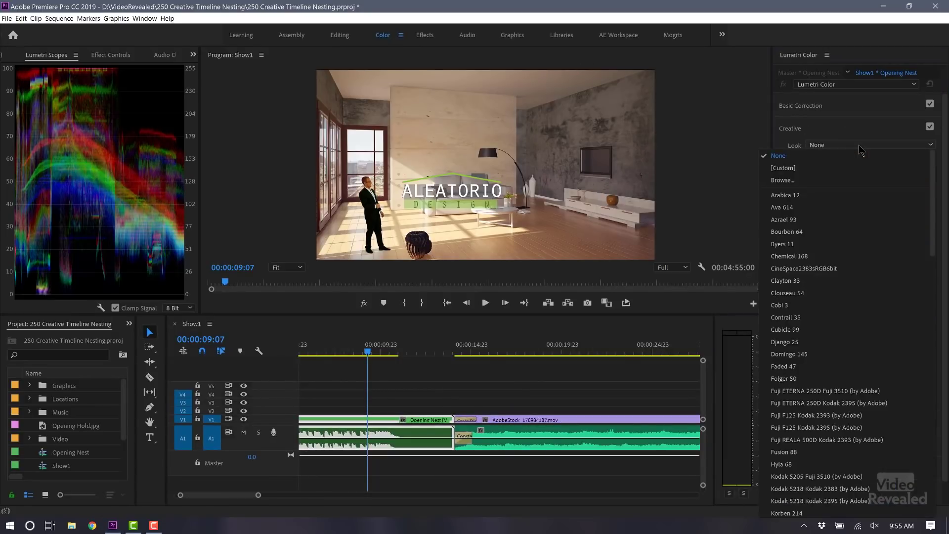
{"action": "left_click", "coordinate": [829, 270]}
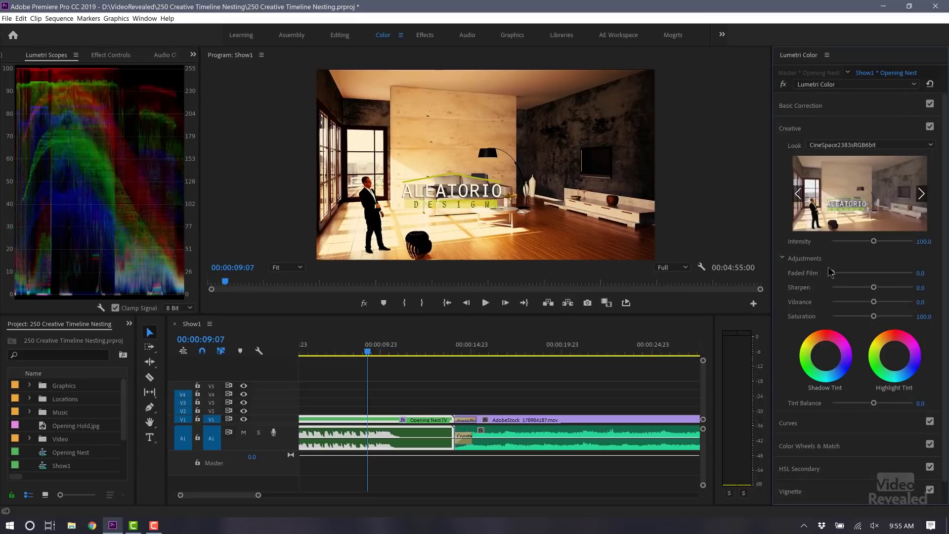
Set the creative look's intensity to 74 on the nested opening clip and play back the graded section
{"action": "mouse_move", "coordinate": [365, 353]}
{"action": "left_mouse_down"}
{"action": "mouse_move", "coordinate": [326, 354]}
{"action": "mouse_move", "coordinate": [376, 354]}
{"action": "left_mouse_up"}
{"action": "left_click_drag", "start_coordinate": [873, 242], "coordinate": [857, 251]}
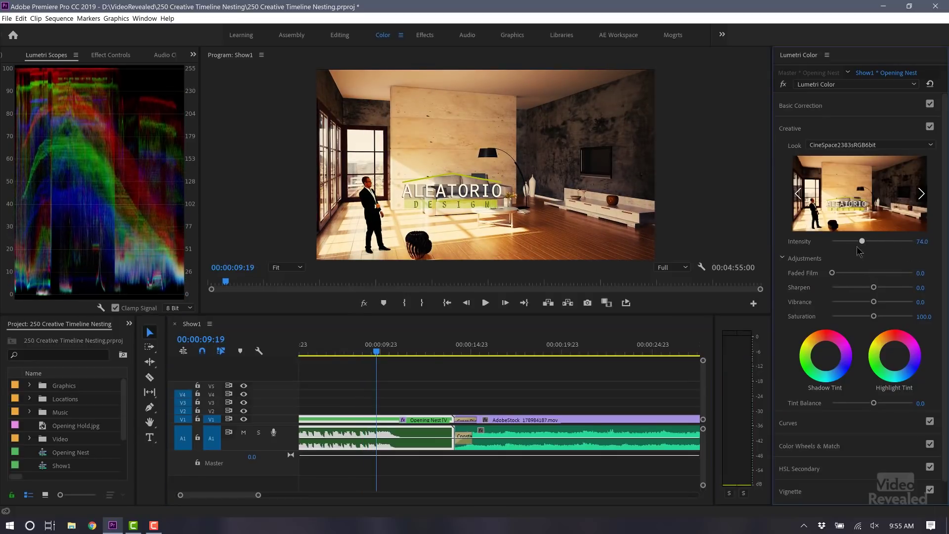
{"action": "left_click", "coordinate": [384, 352]}
{"action": "key", "text": "space"}
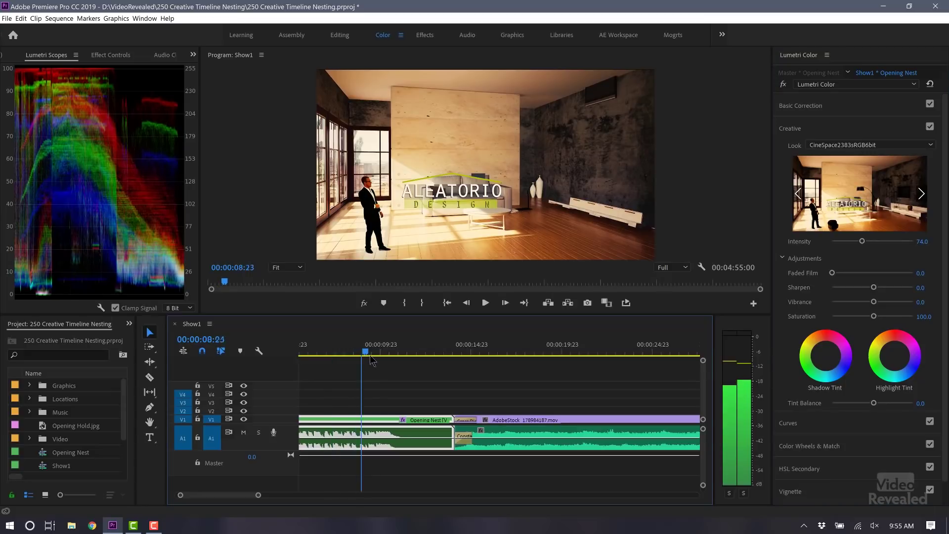
{"action": "left_click", "coordinate": [364, 355]}
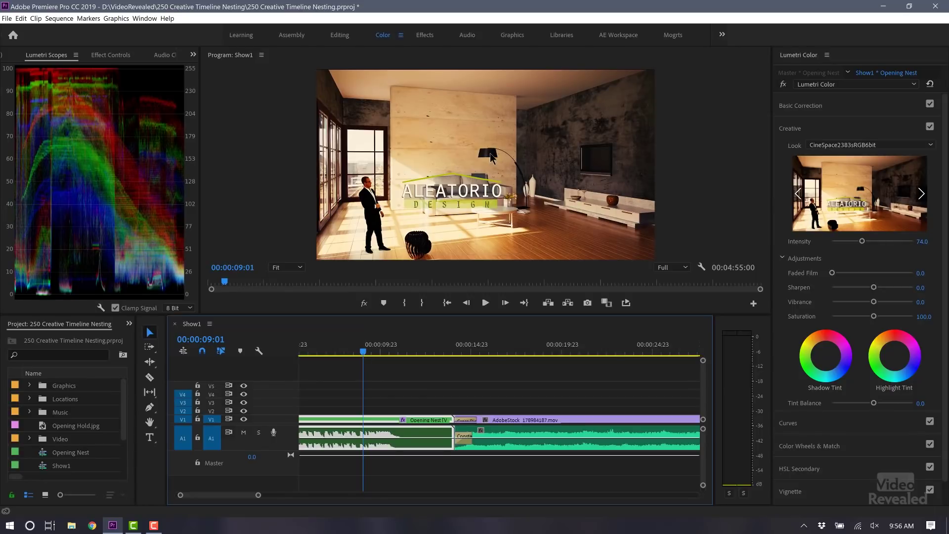
Return to the Editing workspace, Rate Stretch the nested opening clip in Show1 to about 123.36% speed, and play it back
{"action": "left_click", "coordinate": [340, 35]}
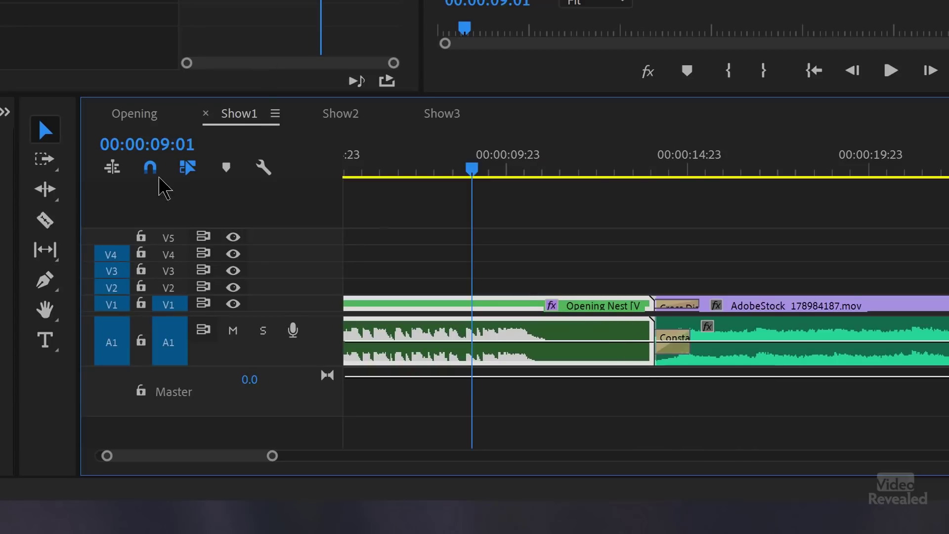
{"action": "left_click", "coordinate": [46, 195]}
{"action": "left_click", "coordinate": [47, 195]}
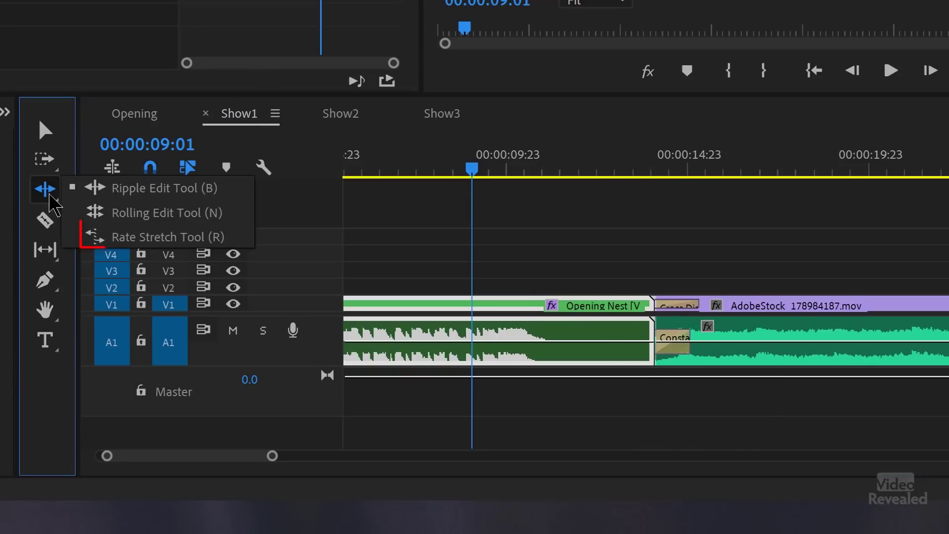
{"action": "left_click", "coordinate": [180, 239]}
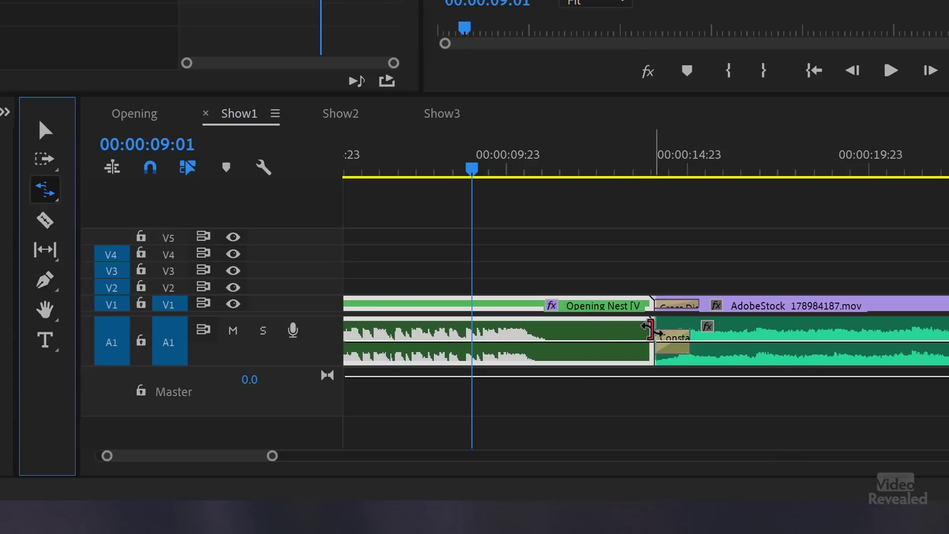
{"action": "left_click_drag", "start_coordinate": [649, 330], "coordinate": [552, 341]}
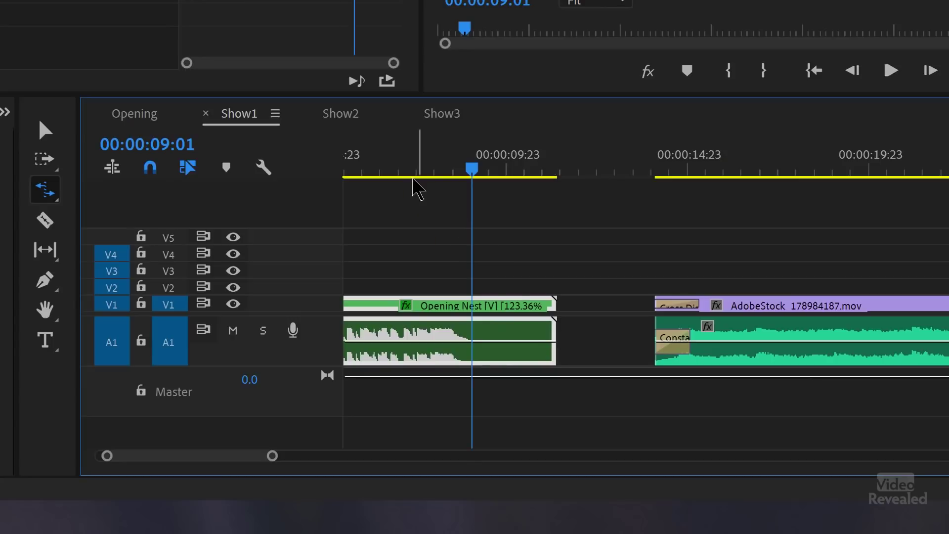
{"action": "left_click", "coordinate": [336, 179]}
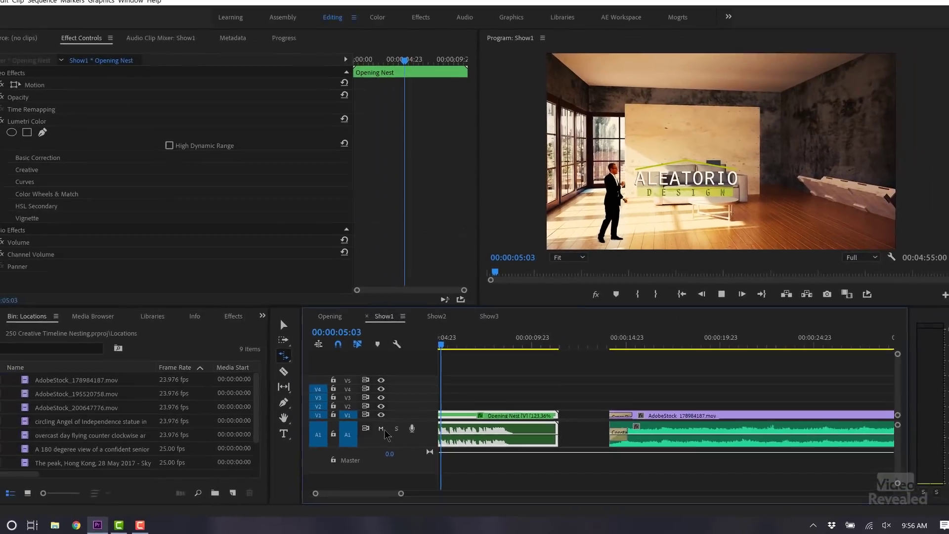
{"action": "key", "text": "space"}
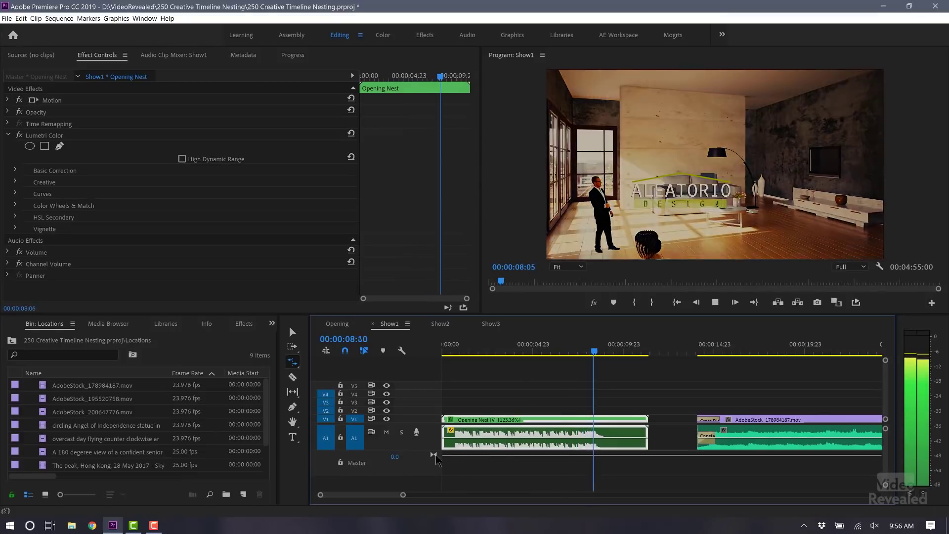
Try Rate Stretching the nested opening clip in Show1 to about 186.74% speed, play it back, and undo the stretch
{"action": "key", "text": "space"}
{"action": "left_click_drag", "start_coordinate": [646, 430], "coordinate": [577, 431]}
{"action": "key", "text": "Home"}
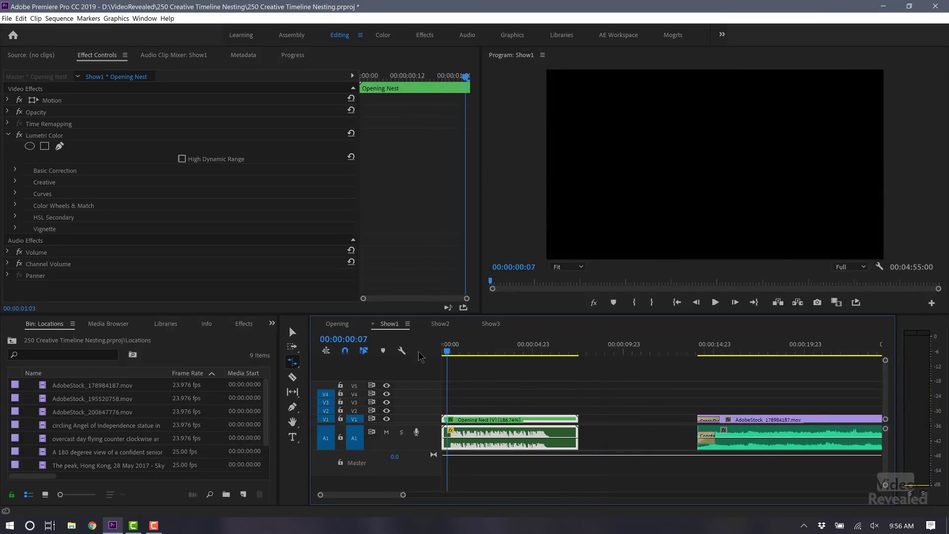
{"action": "key", "text": "space"}
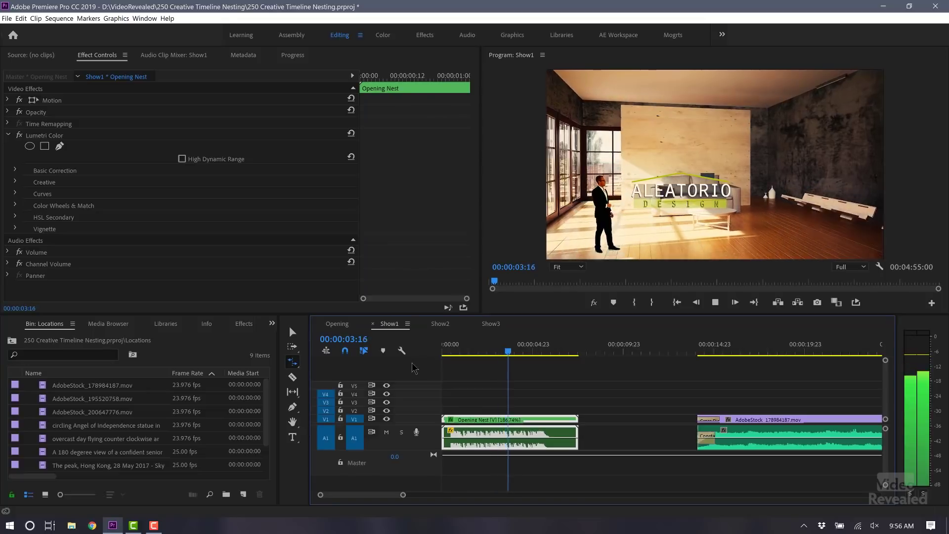
{"action": "key", "text": "space"}
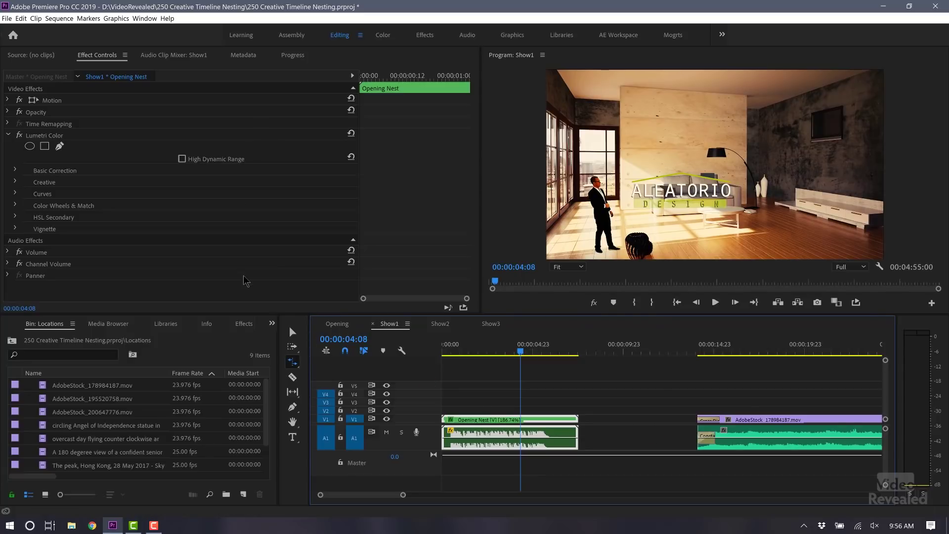
{"action": "key", "text": "ctrl+z"}
{"action": "key", "text": "ctrl+z"}
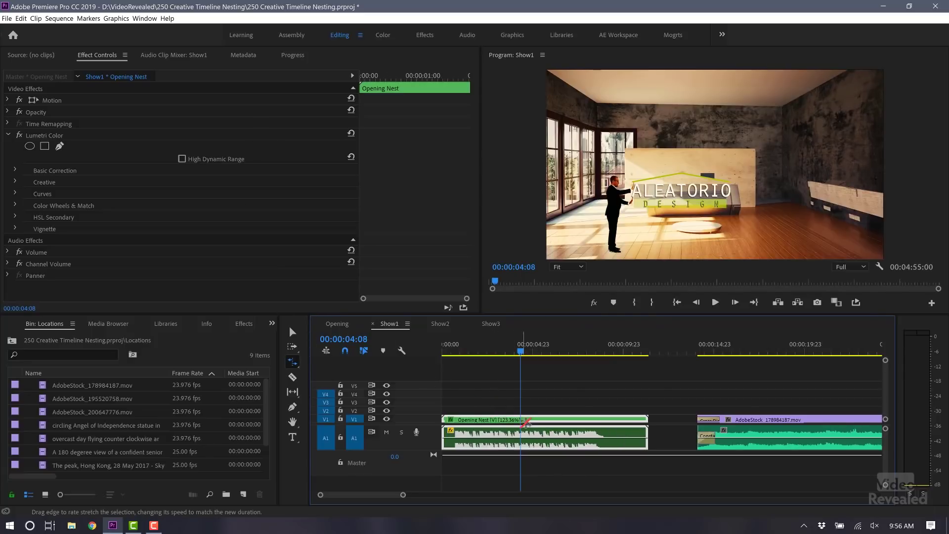
Fit the whole Show1 sequence in view and ripple-delete the nested opening clip from its start
{"action": "key", "text": "v"}
{"action": "key", "text": "backslash"}
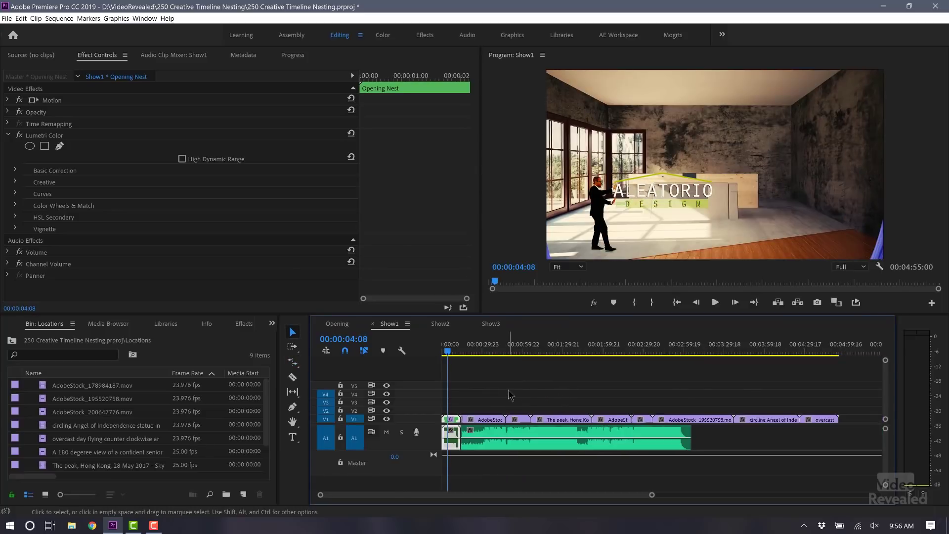
{"action": "left_click", "coordinate": [456, 424]}
{"action": "left_click", "coordinate": [452, 423]}
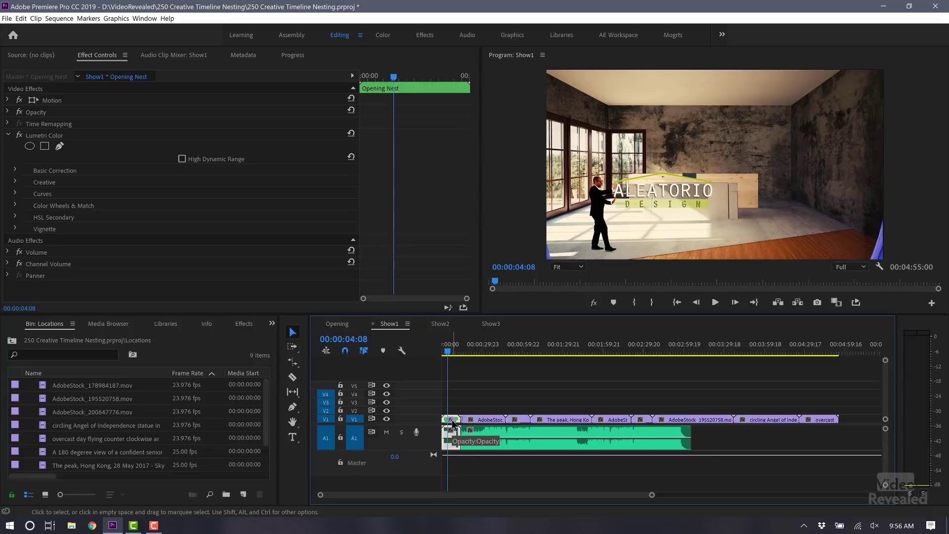
{"action": "key", "text": "shift+Delete"}
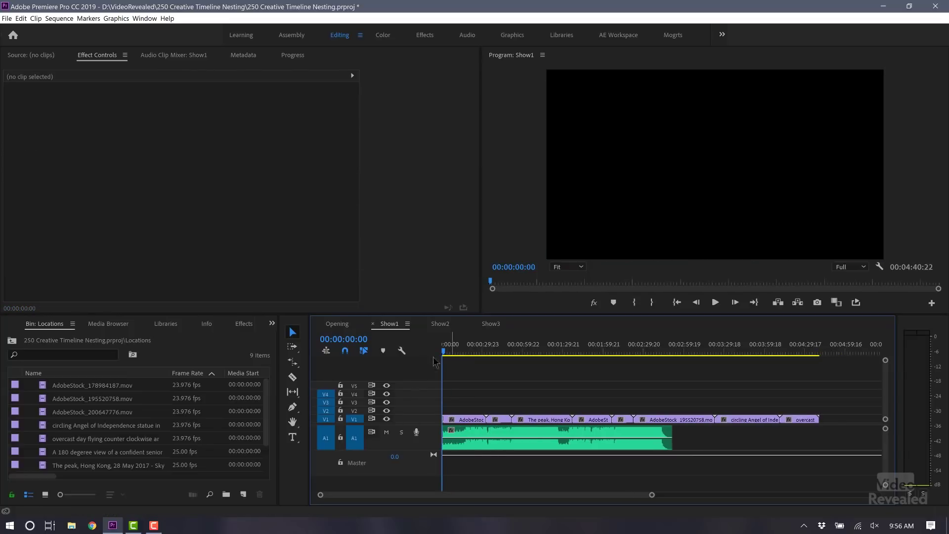
Ripple-delete the opening from the start of the Show2 and Show3 sequences
{"action": "left_click", "coordinate": [439, 324]}
{"action": "left_click", "coordinate": [461, 413]}
{"action": "left_click", "coordinate": [463, 416], "text": "shift"}
{"action": "key", "text": "shift+Delete"}
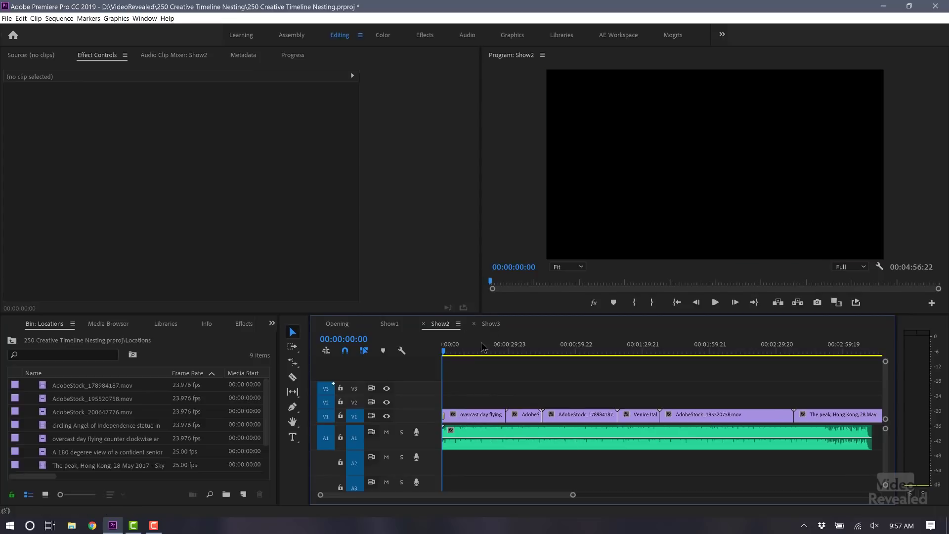
{"action": "left_click", "coordinate": [491, 324]}
{"action": "left_click", "coordinate": [451, 428]}
{"action": "key", "text": "shift+Delete"}
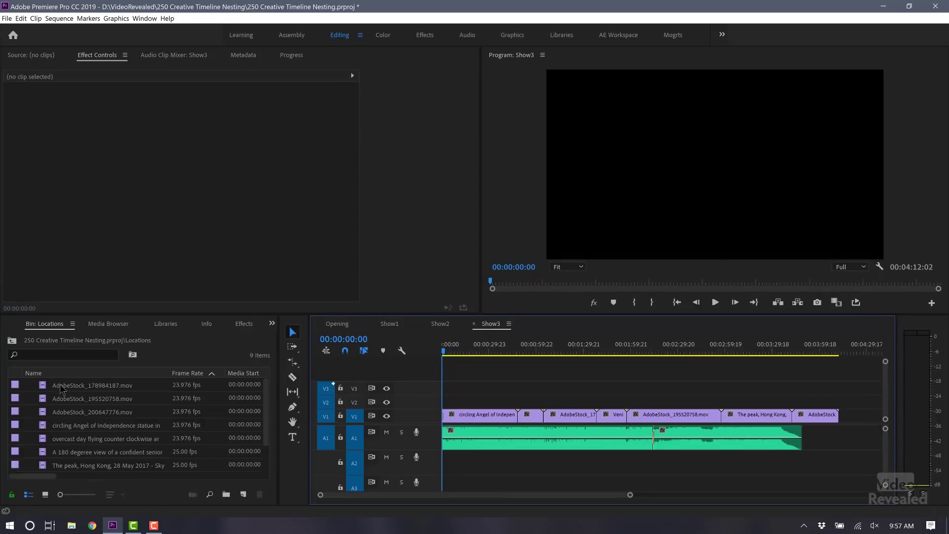
Create a new sequence from the Show1, Show2 and Show3 sequences in the project's root bin, in that order
{"action": "left_click", "coordinate": [22, 341]}
{"action": "left_click", "coordinate": [29, 400]}
{"action": "scroll", "coordinate": [129, 437], "scroll_direction": "down", "scroll_amount": 2}
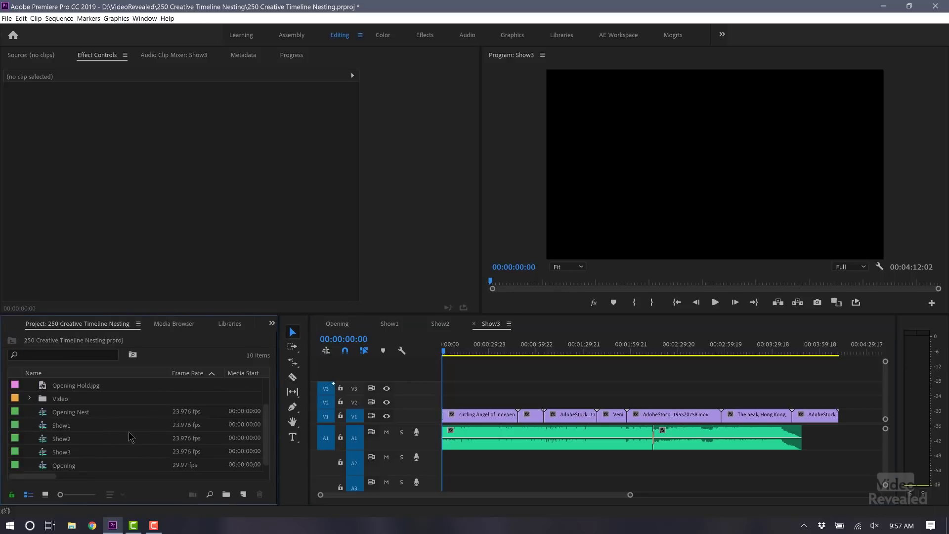
{"action": "left_click", "coordinate": [44, 430]}
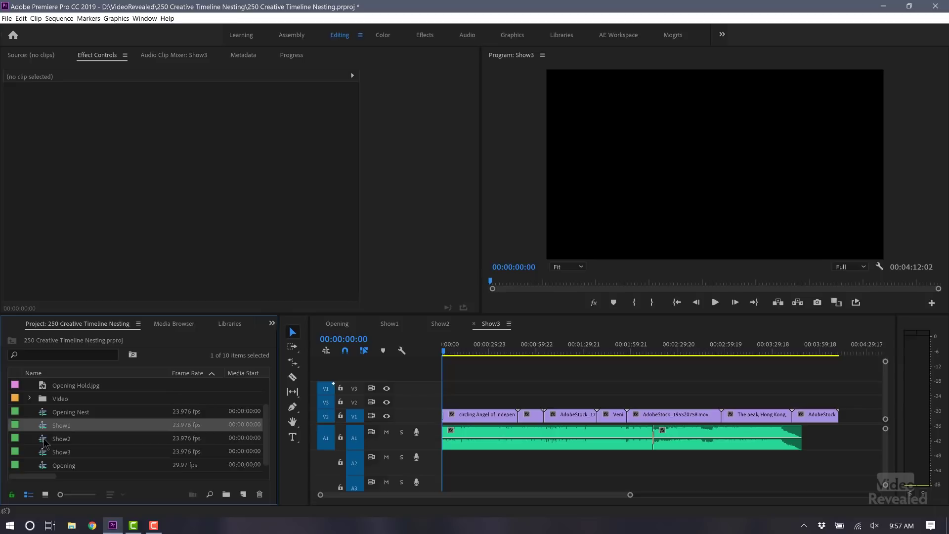
{"action": "left_click", "coordinate": [44, 442], "text": "shift"}
{"action": "left_click", "coordinate": [41, 455], "text": "shift"}
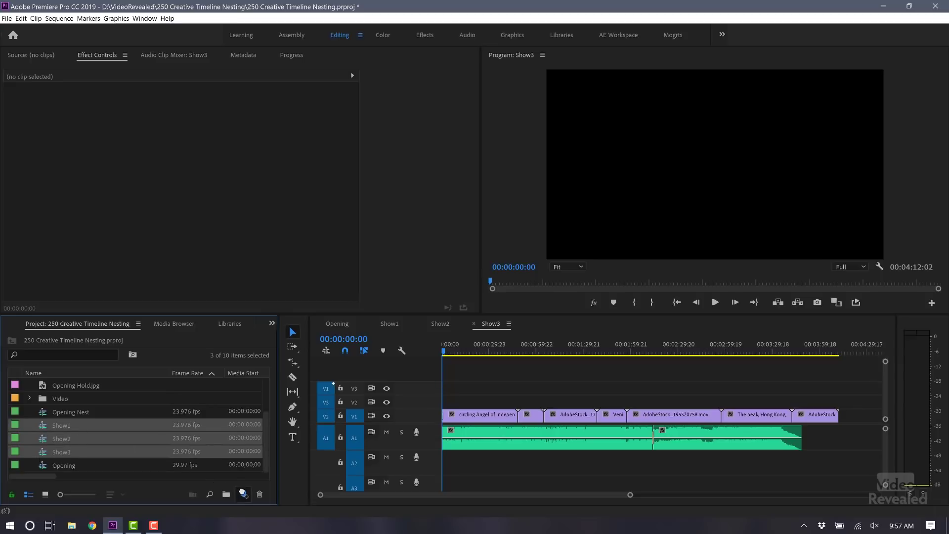
{"action": "left_click_drag", "start_coordinate": [243, 494], "coordinate": [244, 494]}
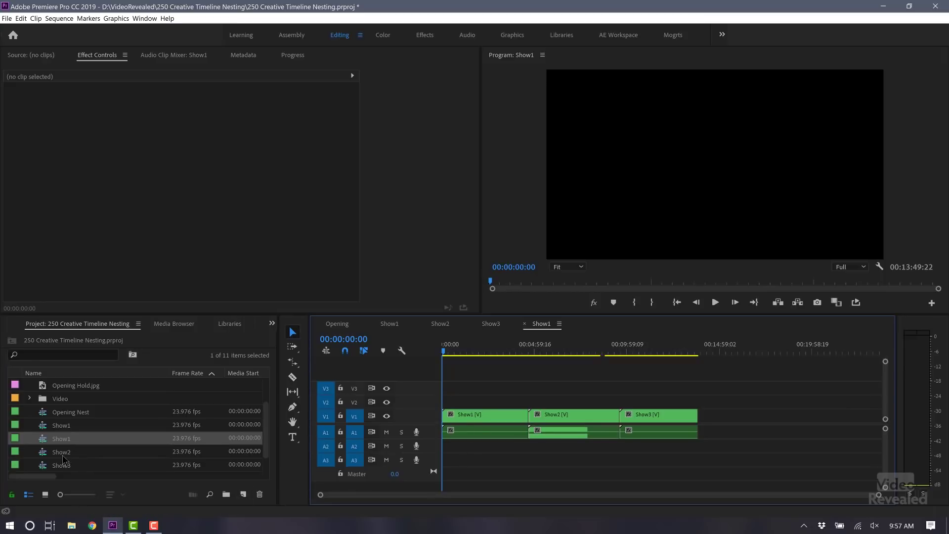
Enable inserting sequences as nests, insert the Opening sequence ahead of Show1 in the combined sequence, and scrub through the result
{"action": "scroll", "coordinate": [51, 446], "scroll_direction": "down", "scroll_amount": 1}
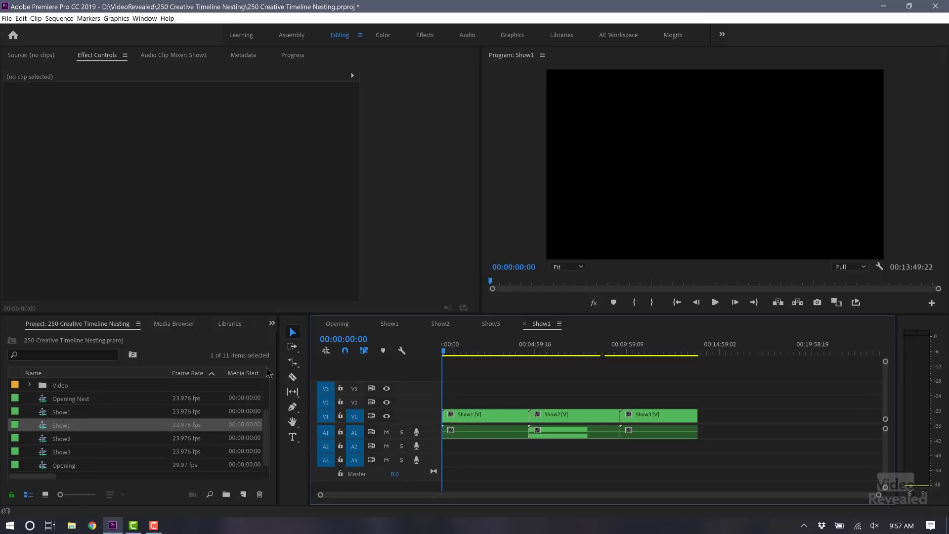
{"action": "left_click", "coordinate": [325, 352]}
{"action": "left_click_drag", "start_coordinate": [41, 470], "coordinate": [426, 420]}
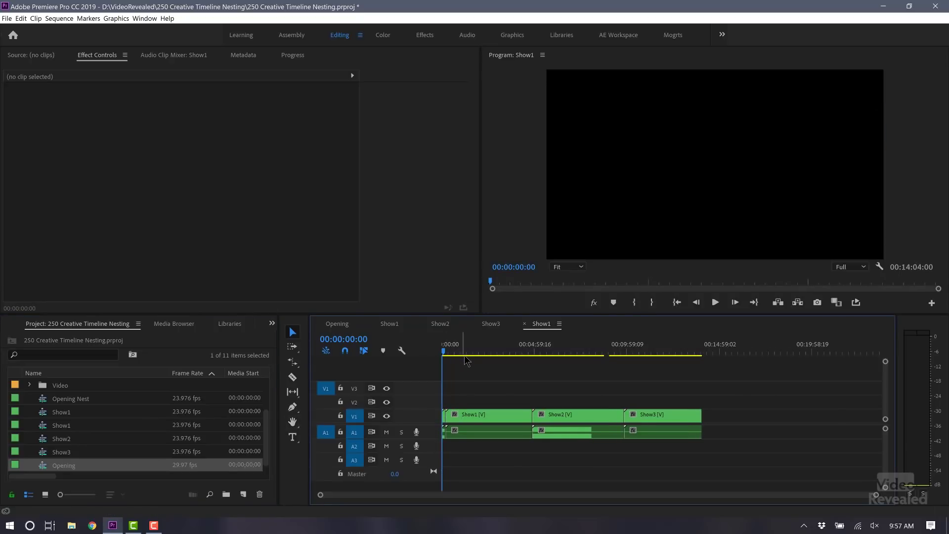
{"action": "key", "text": "backslash"}
{"action": "left_click_drag", "start_coordinate": [448, 348], "coordinate": [817, 386]}
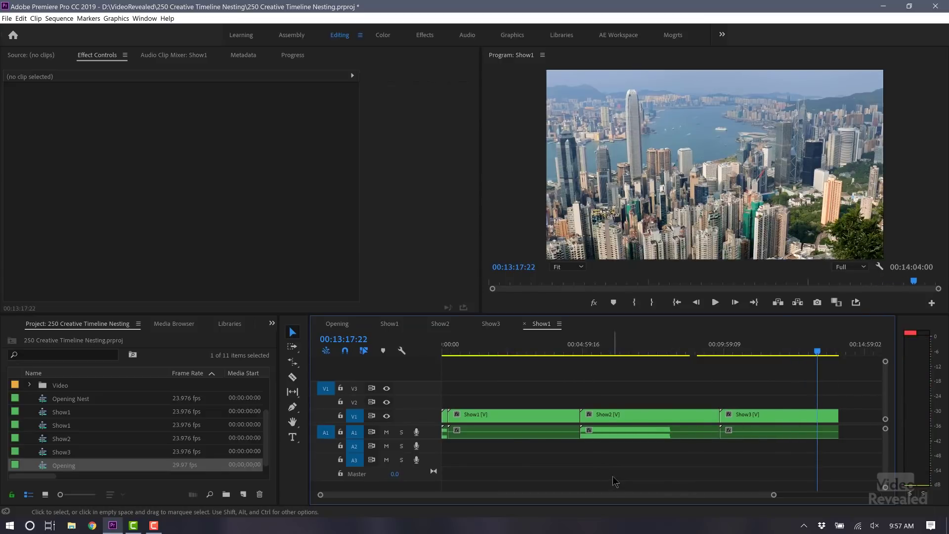
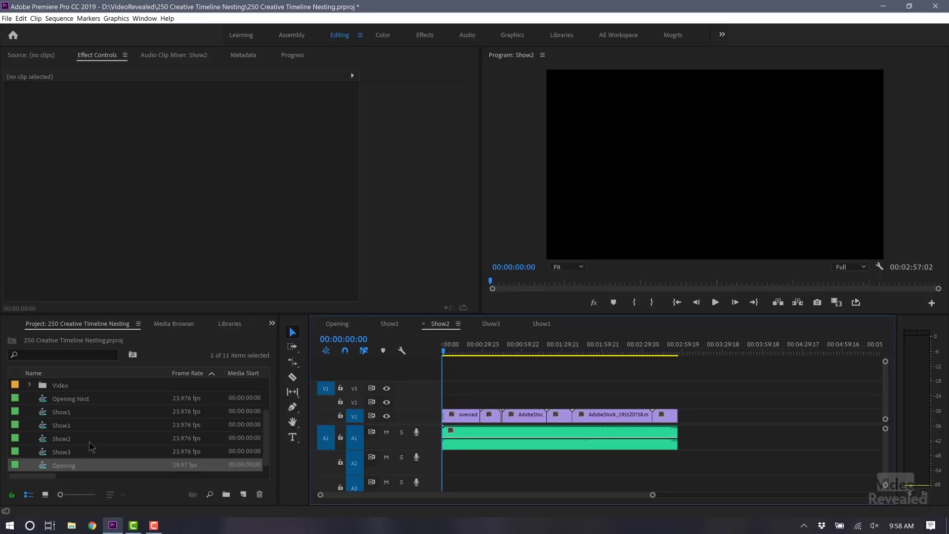
Open both sequences named Show1 to identify the combined one, and rename that one as Master
{"action": "double_click", "coordinate": [47, 415]}
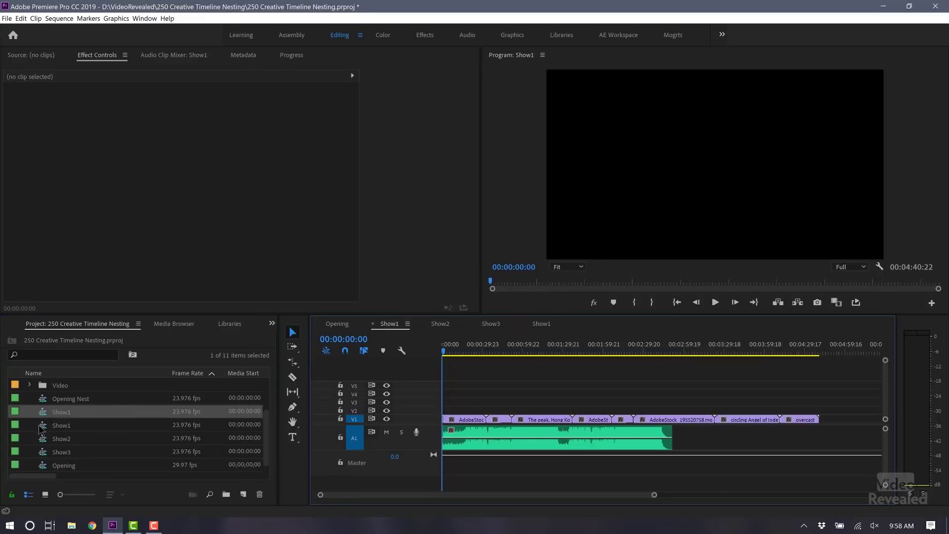
{"action": "double_click", "coordinate": [42, 428]}
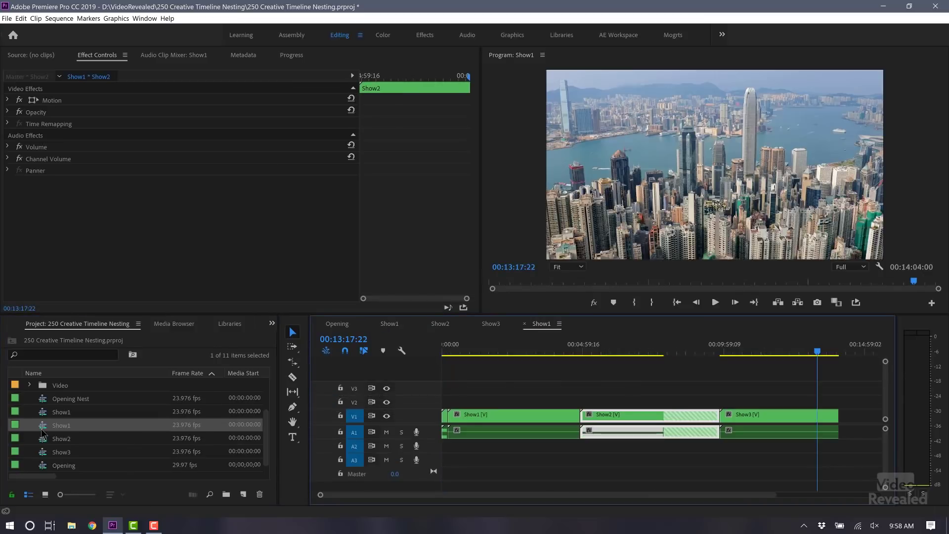
{"action": "left_click", "coordinate": [52, 428]}
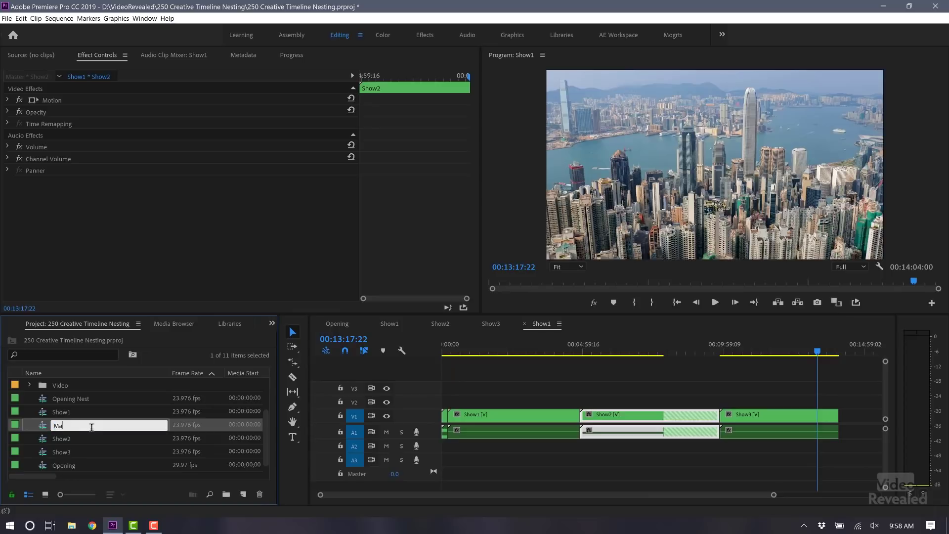
{"action": "key", "text": "Tab"}
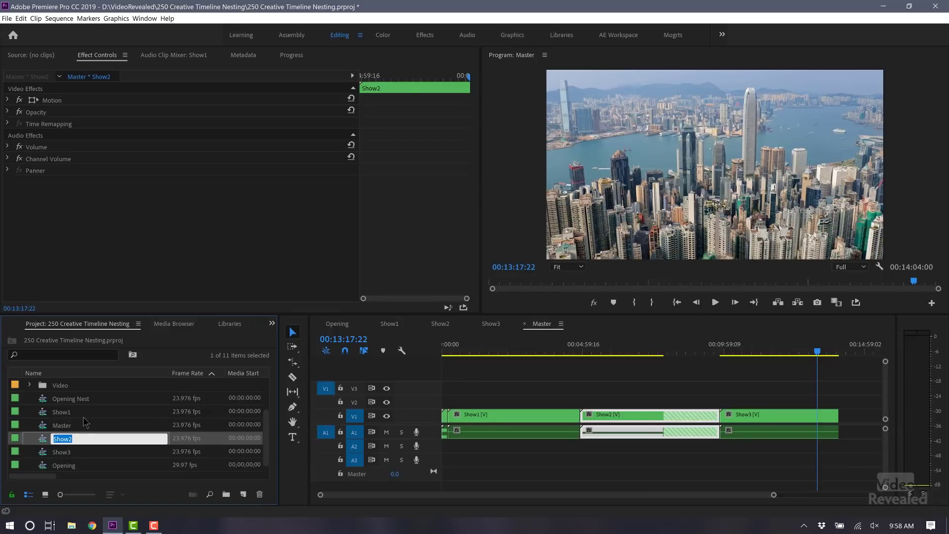
{"action": "left_click", "coordinate": [42, 426]}
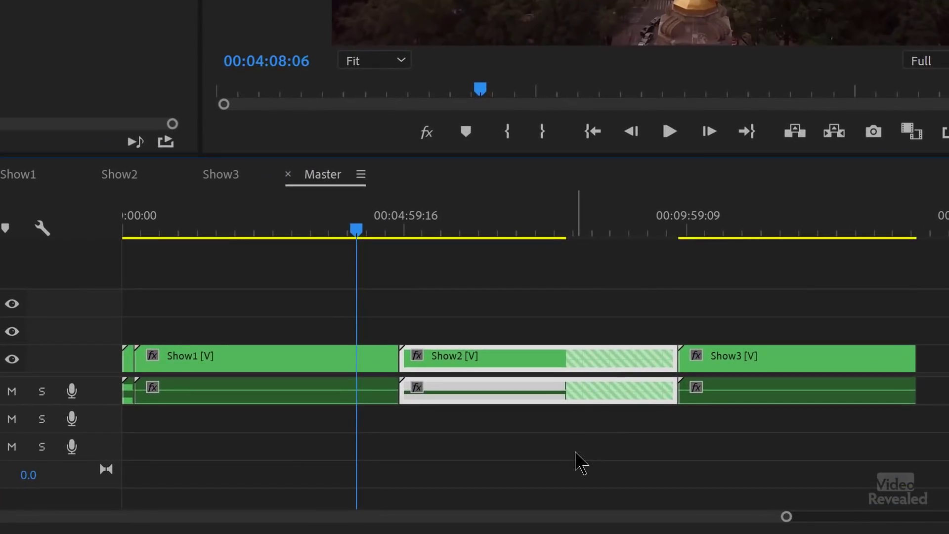
Trim the hatched empty section off the end of Show2 in Master and close the gap before Show3
{"action": "left_click", "coordinate": [668, 465]}
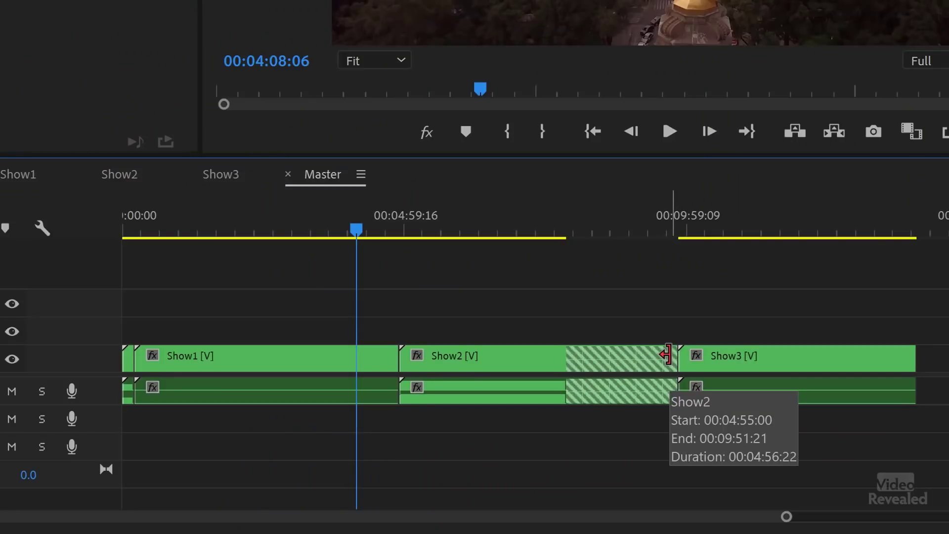
{"action": "left_click_drag", "start_coordinate": [657, 355], "coordinate": [539, 359]}
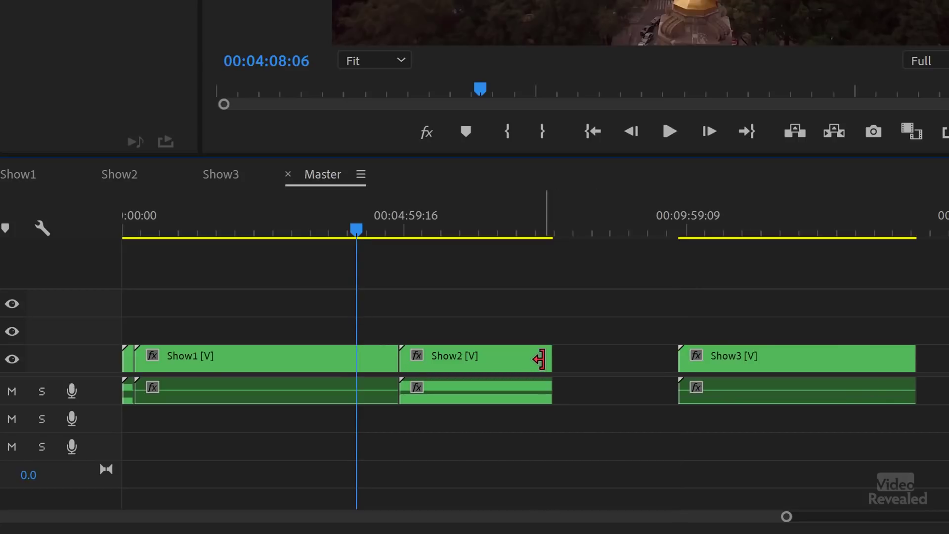
{"action": "left_click", "coordinate": [539, 360]}
{"action": "left_click_drag", "start_coordinate": [571, 362], "coordinate": [615, 384]}
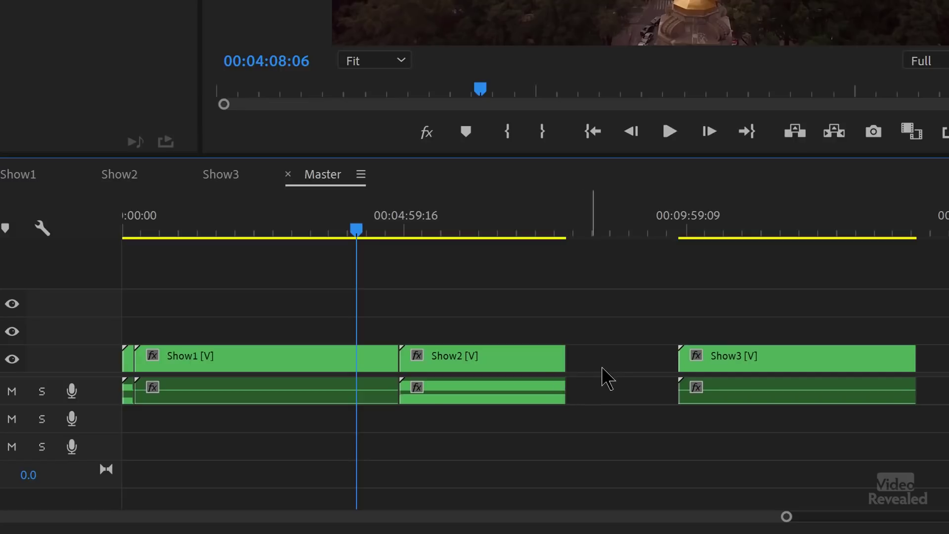
{"action": "left_click", "coordinate": [603, 364]}
{"action": "key", "text": "Delete"}
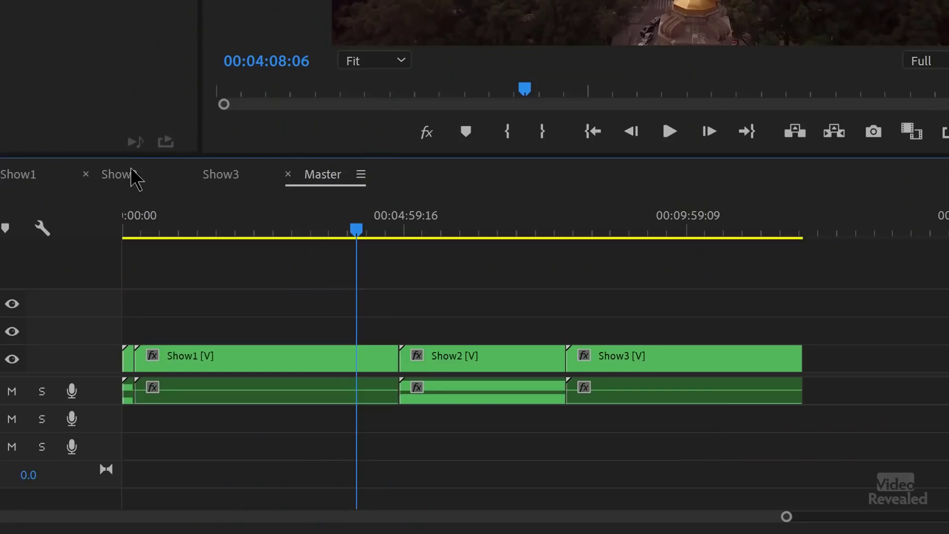
In the Show2 sequence, extend the ends of the last video clip and the audio clip to their full available length
{"action": "left_click", "coordinate": [122, 180]}
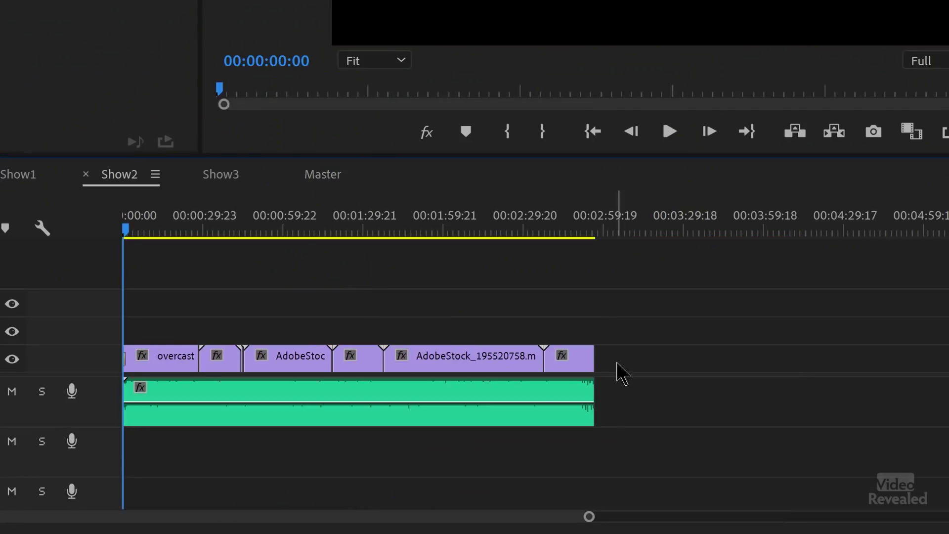
{"action": "left_click_drag", "start_coordinate": [599, 355], "coordinate": [848, 354]}
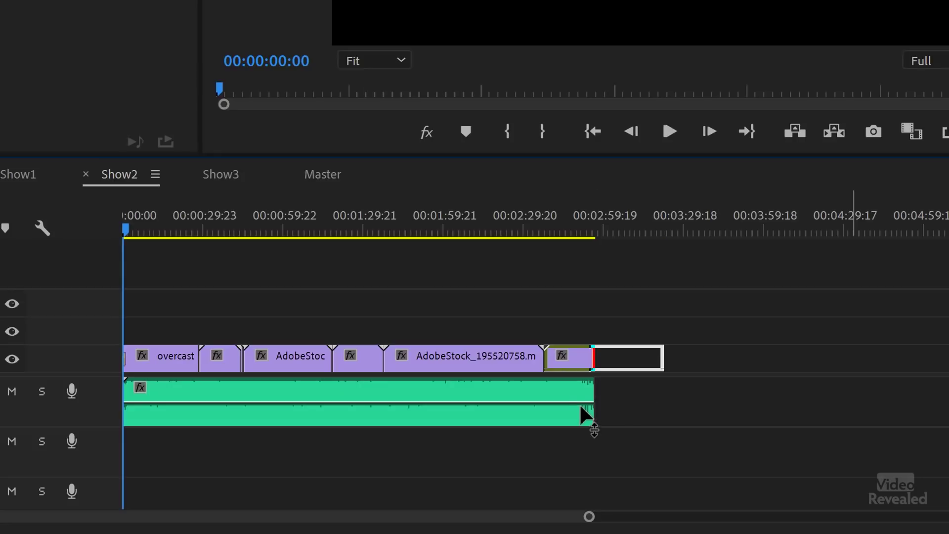
{"action": "left_click_drag", "start_coordinate": [598, 392], "coordinate": [676, 387]}
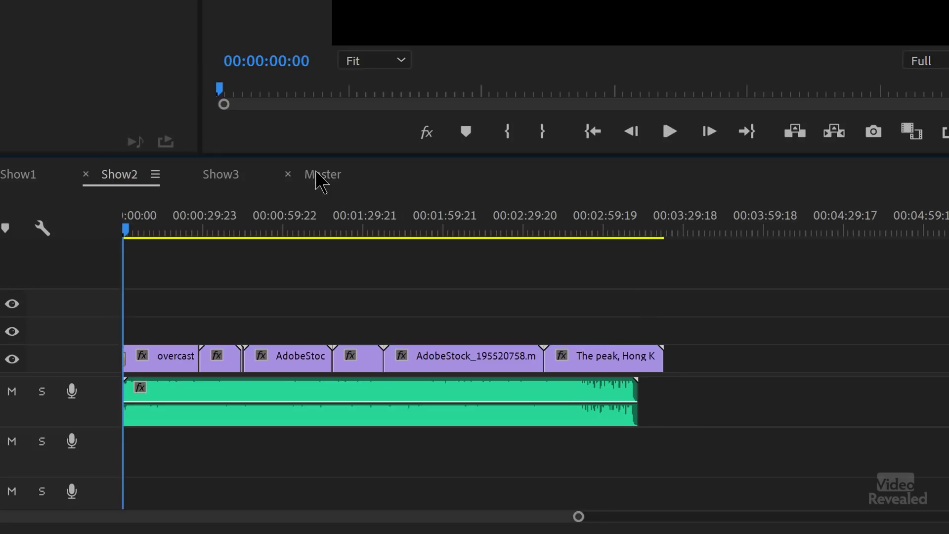
In Master, move Show3 out of the way, extend Show2 to its new end, and close the gap between them
{"action": "left_click", "coordinate": [322, 177]}
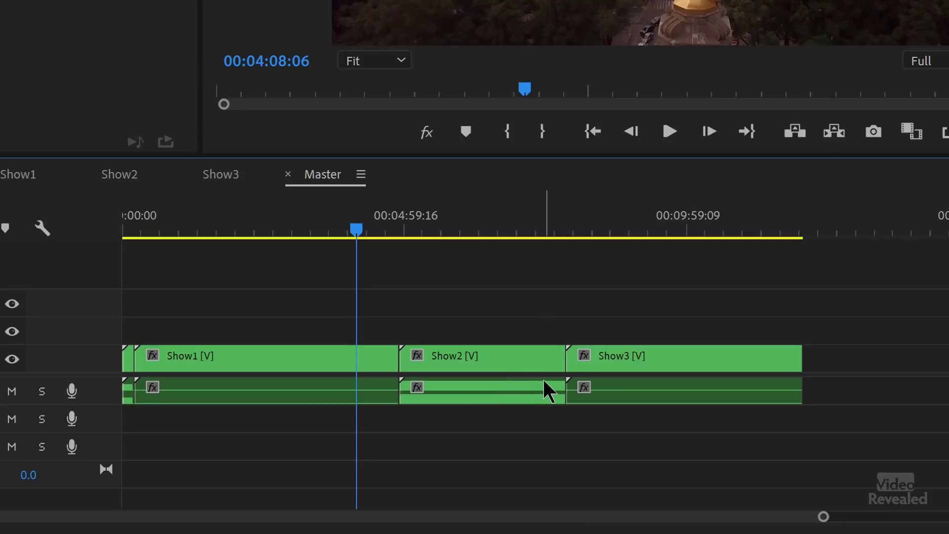
{"action": "left_click_drag", "start_coordinate": [619, 363], "coordinate": [791, 370]}
{"action": "left_click_drag", "start_coordinate": [652, 360], "coordinate": [598, 365]}
{"action": "left_click", "coordinate": [632, 364]}
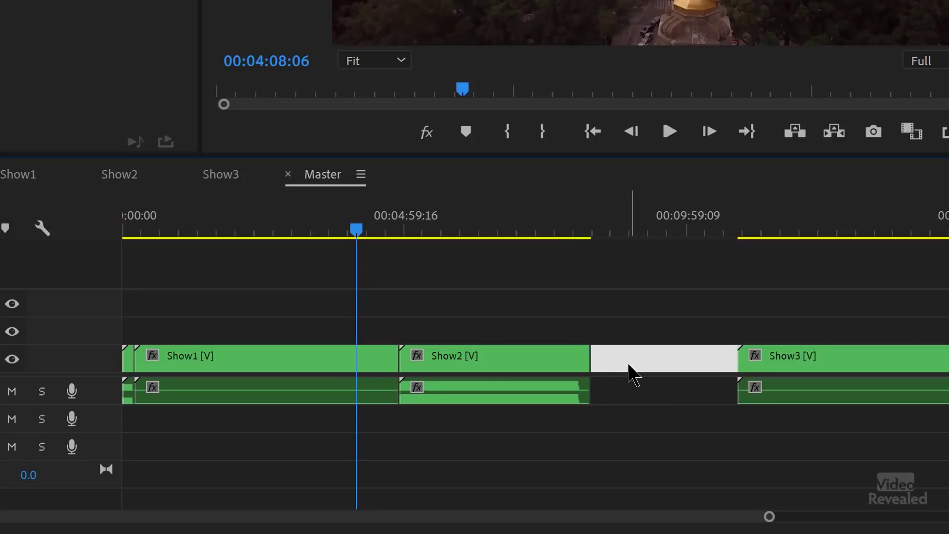
{"action": "key", "text": "Delete"}
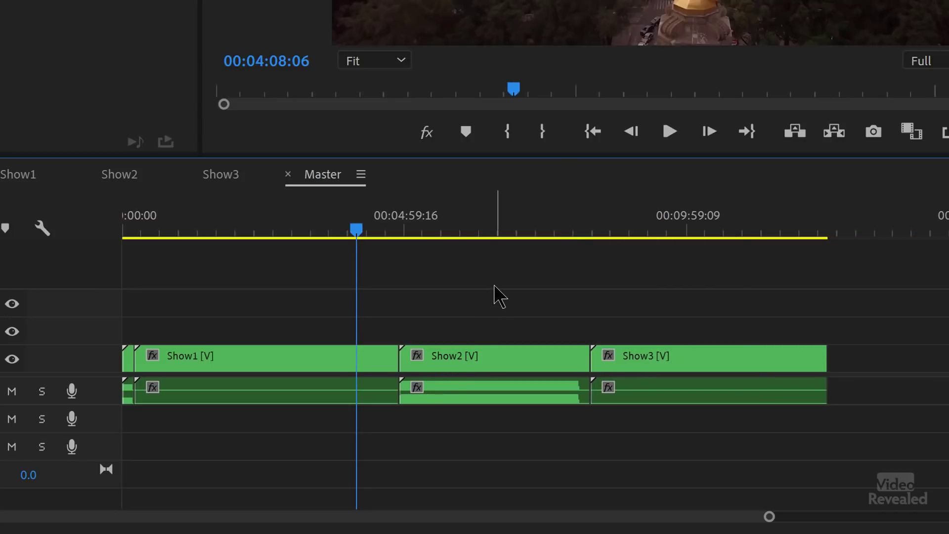